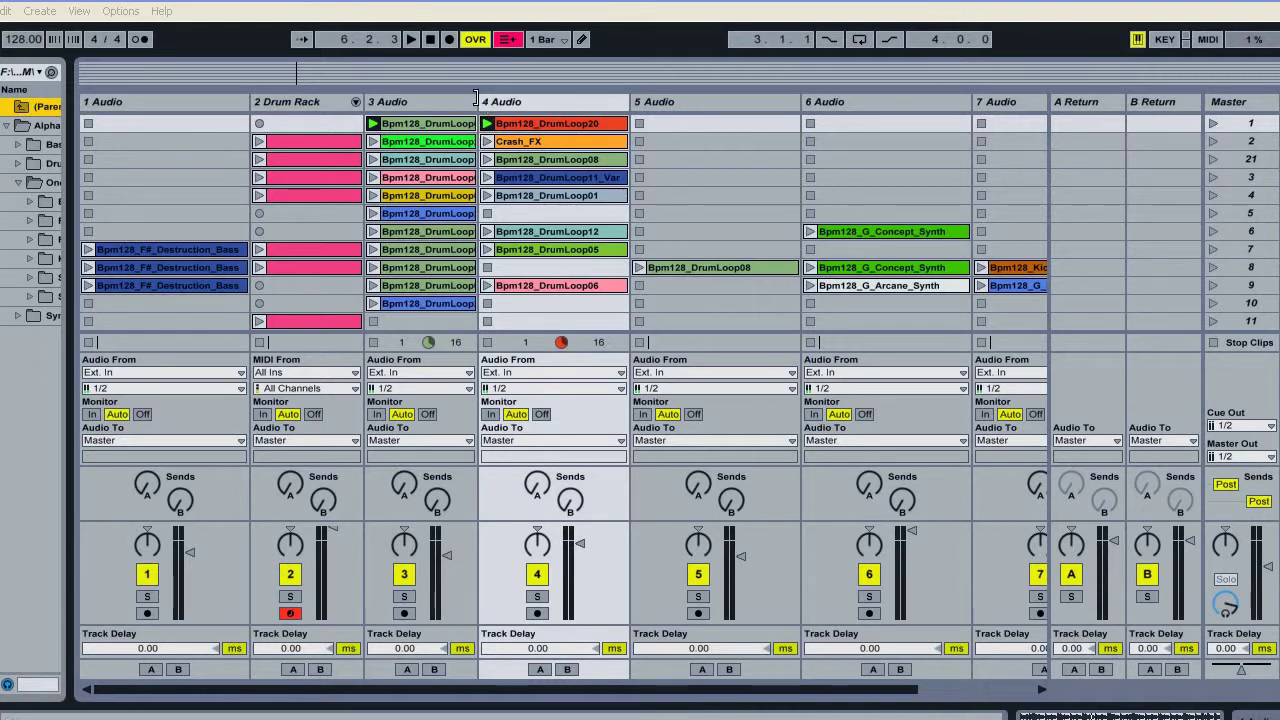
Step: Widen the 3 Audio track to fit its full clip names and look over the clips in the lower scenes
drag(476, 101, 548, 75)
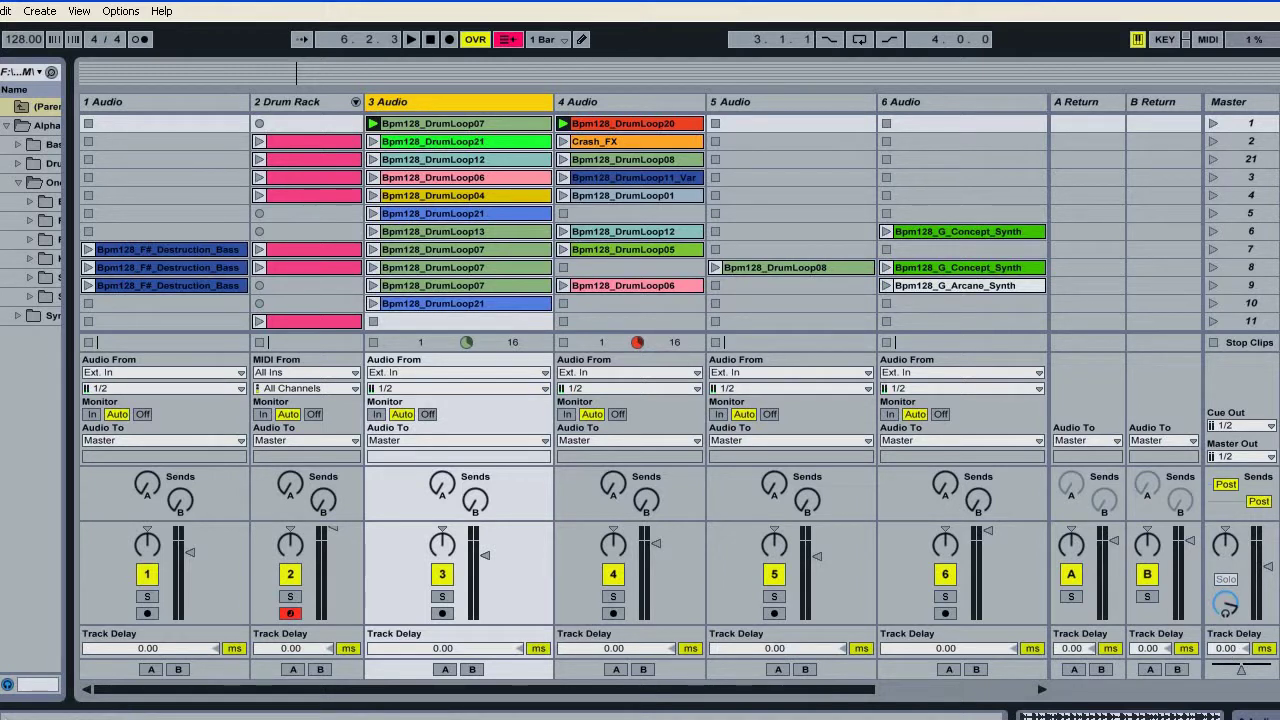
scroll(680, 221, down, 1)
scroll(669, 221, down, 5)
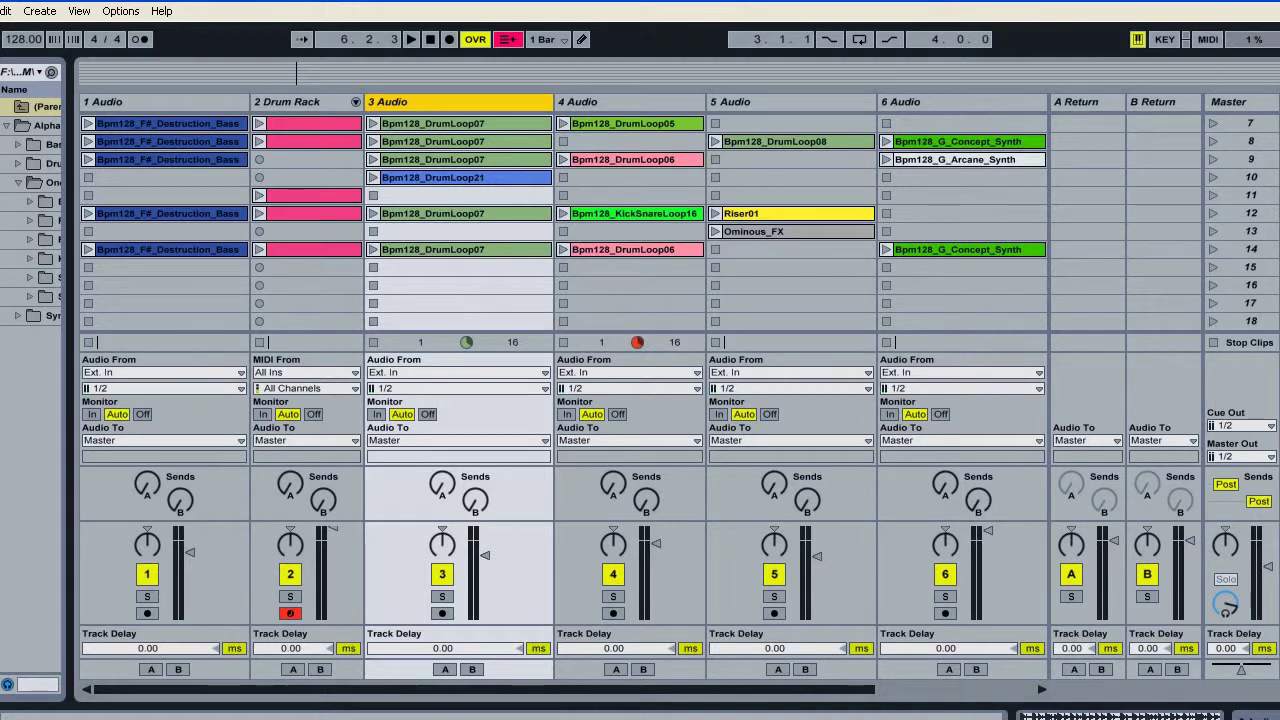
scroll(660, 215, up, 2)
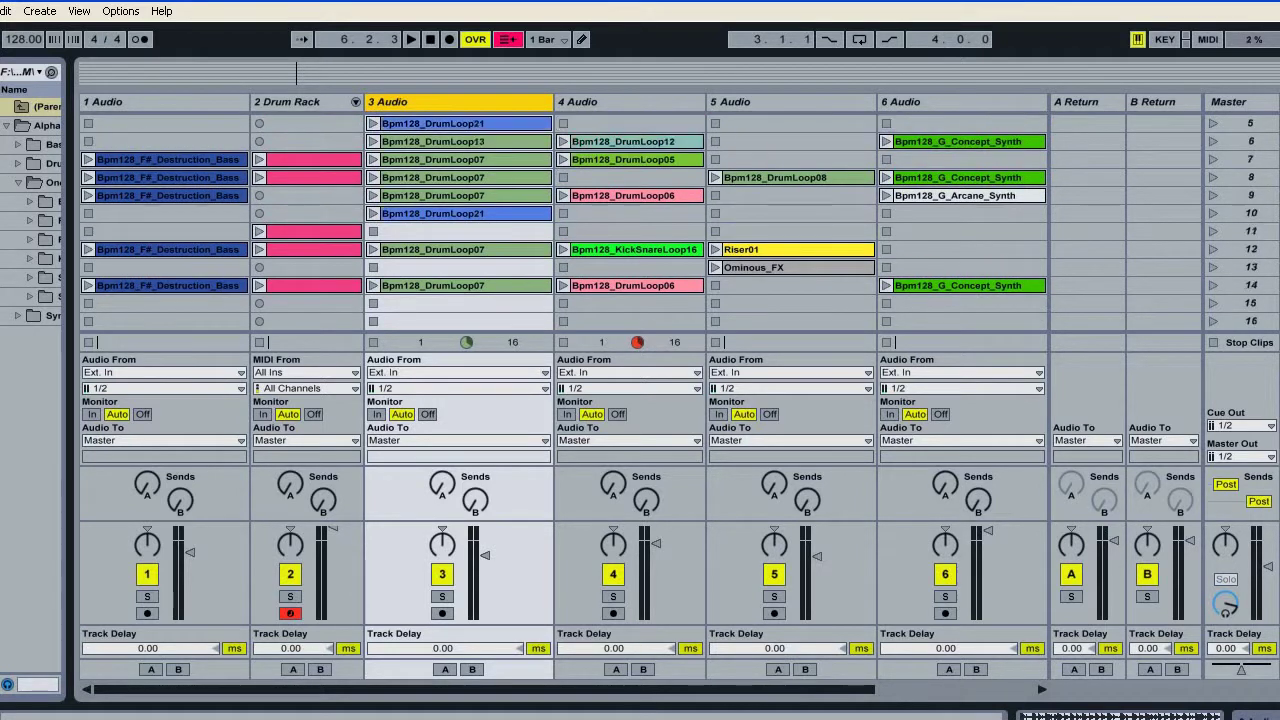
scroll(660, 220, up, 5)
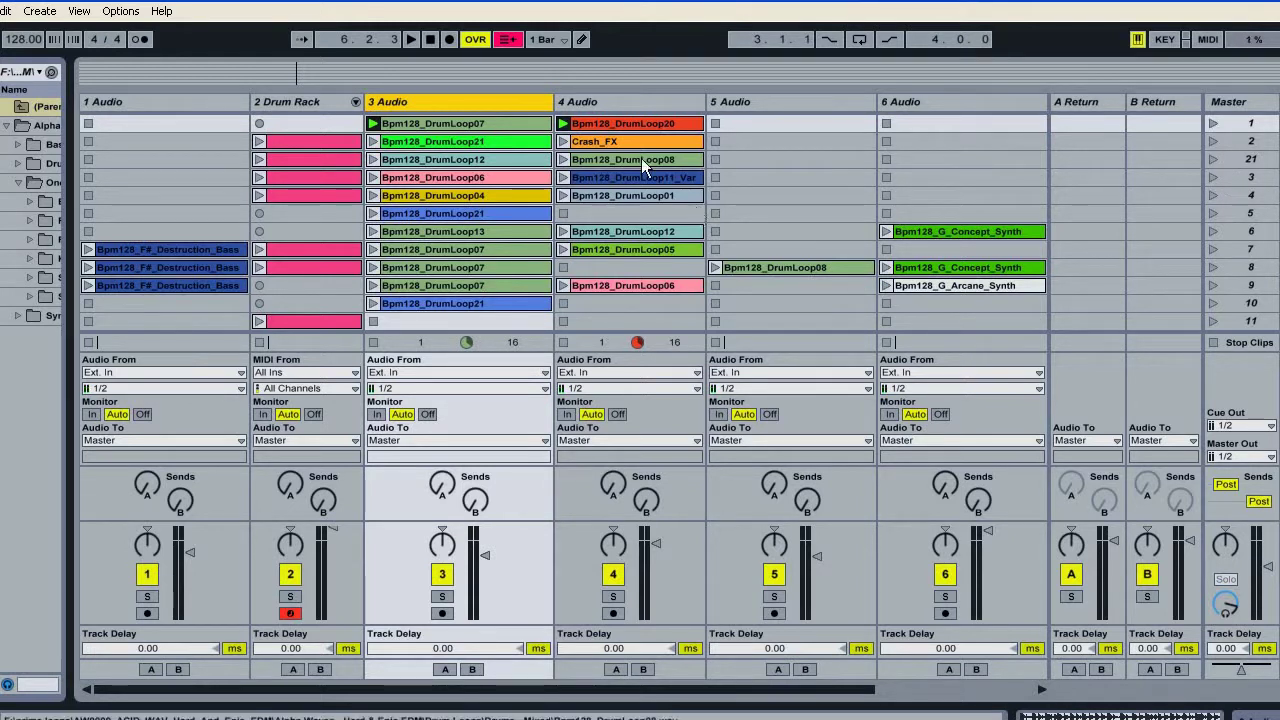
Step: Stop all clips, then audition the 2 Drum Rack clip in scene 2 and stop that track
click(1210, 344)
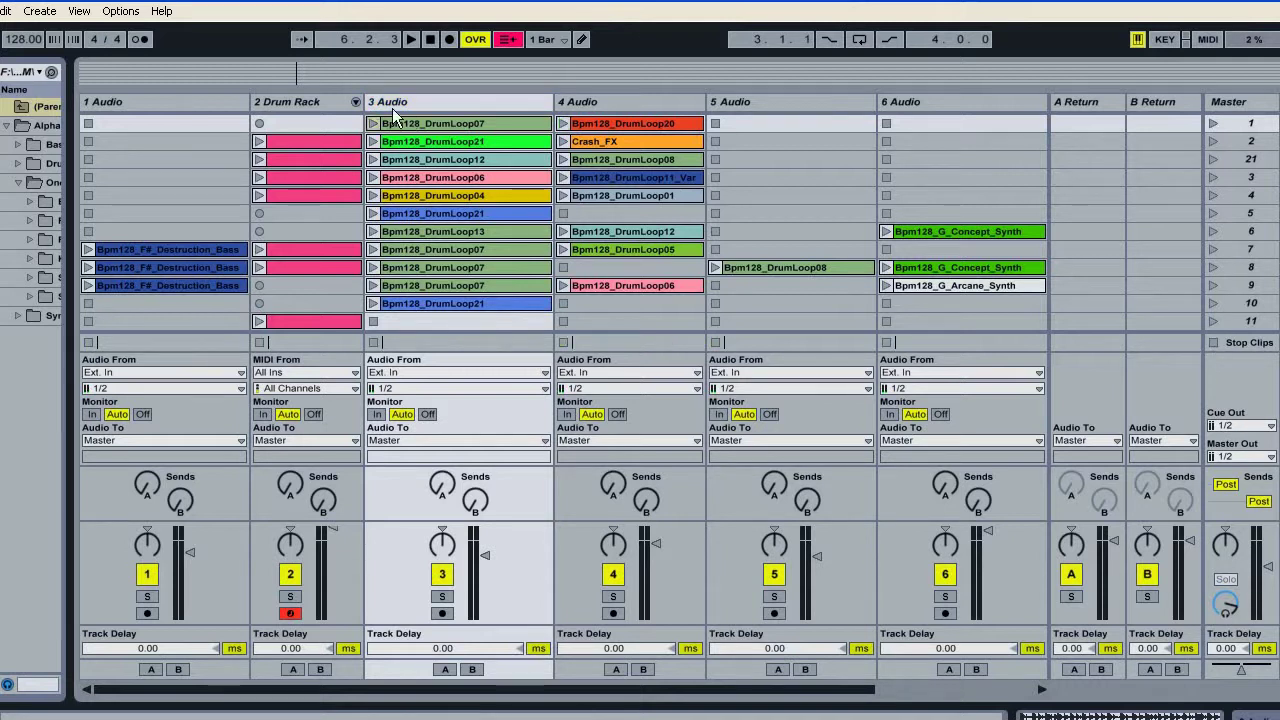
click(262, 143)
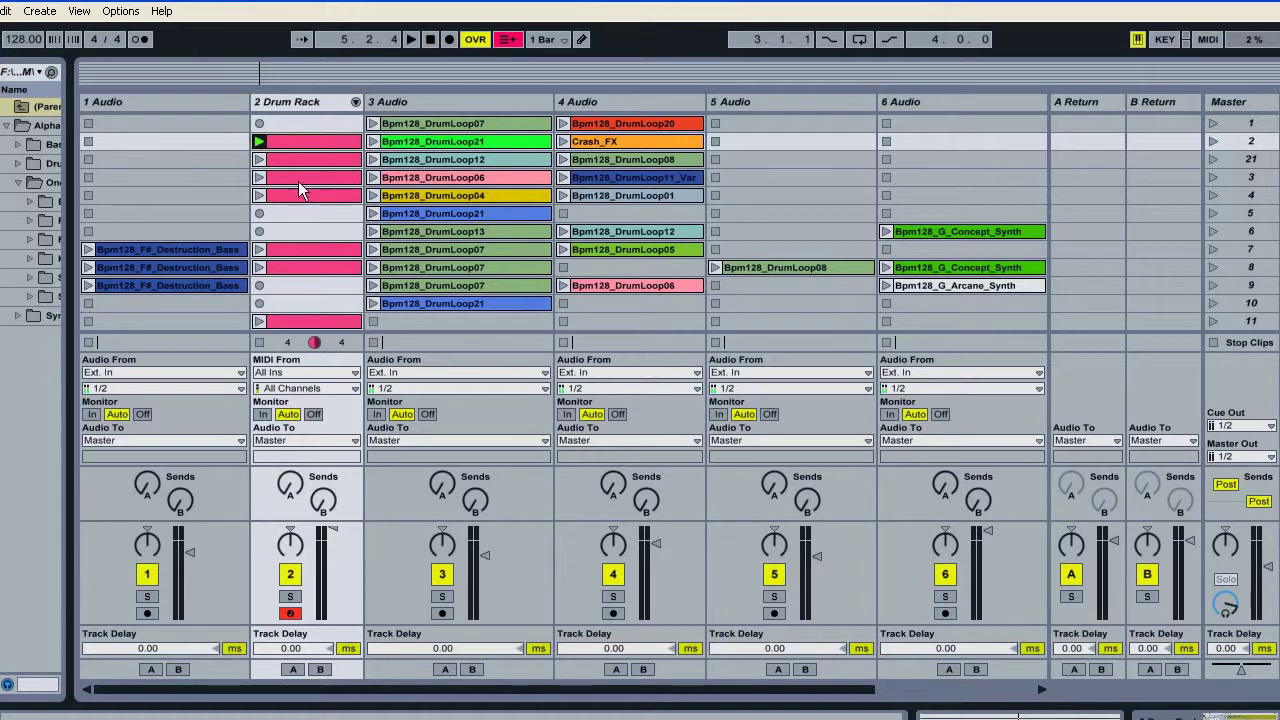
click(258, 342)
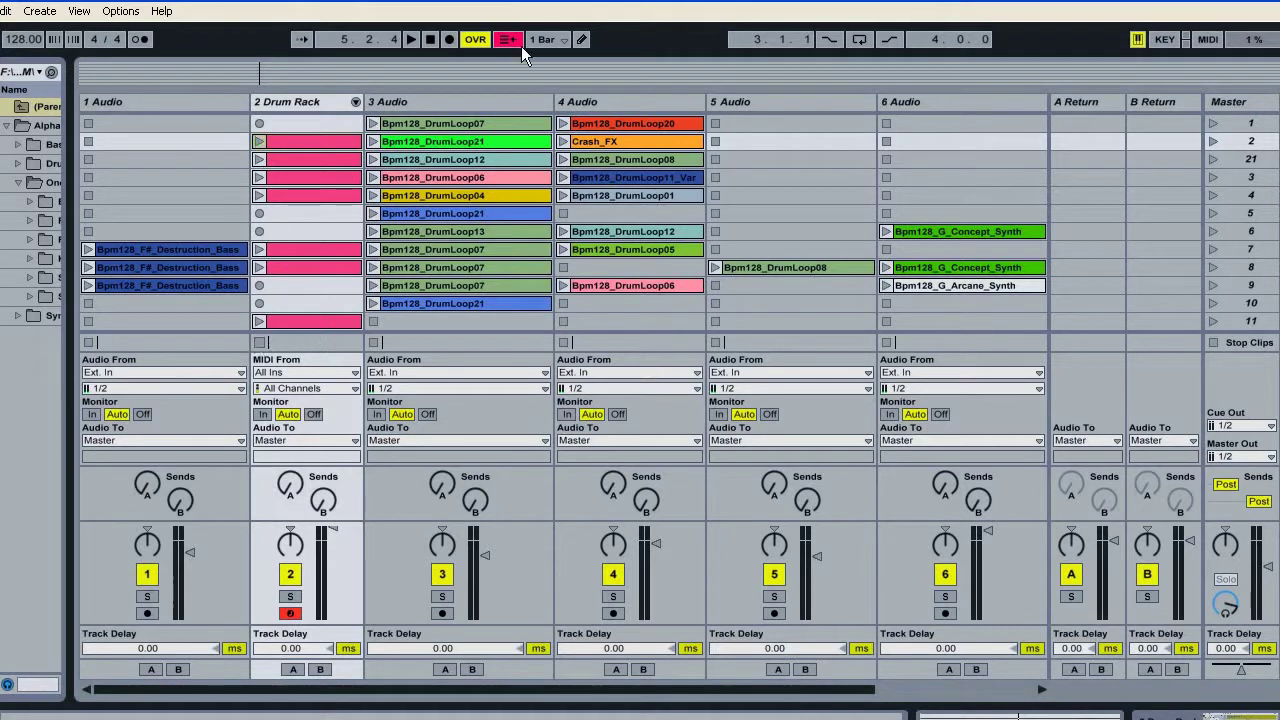
Step: Audition the first three 3 Audio clips, DrumLoop07, DrumLoop21 and DrumLoop12, one after another and stop playback
click(375, 123)
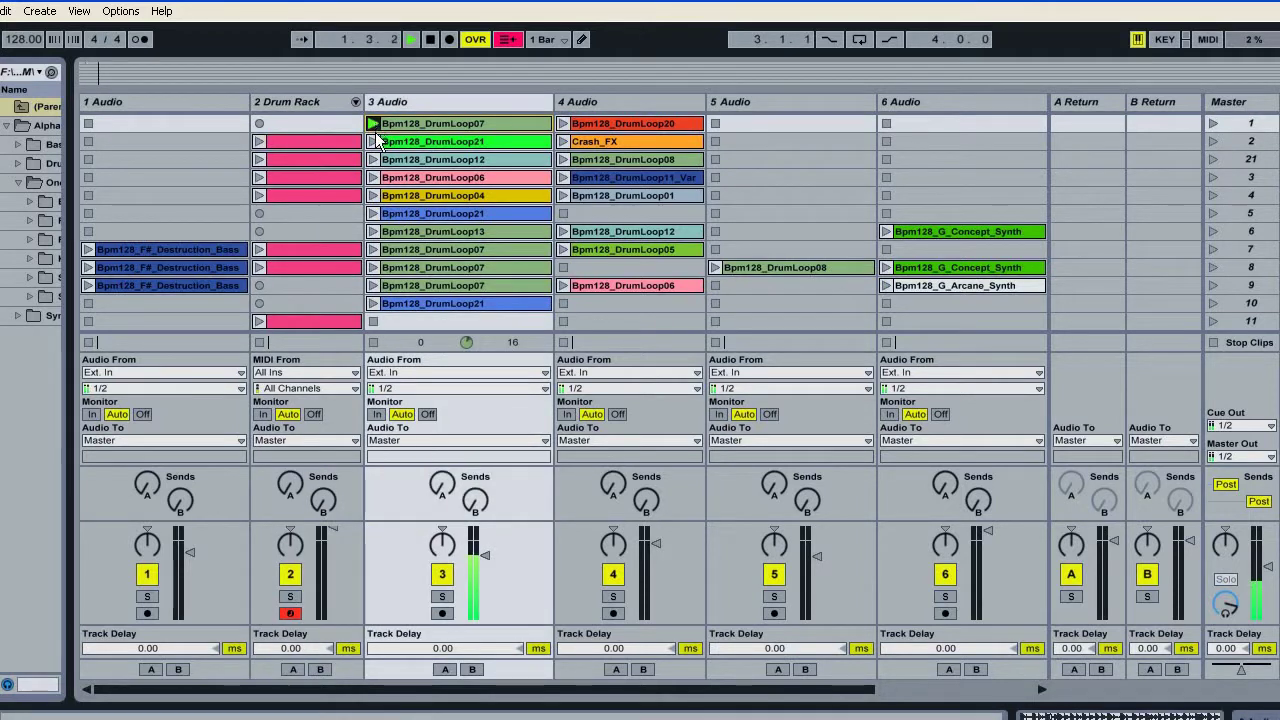
click(373, 141)
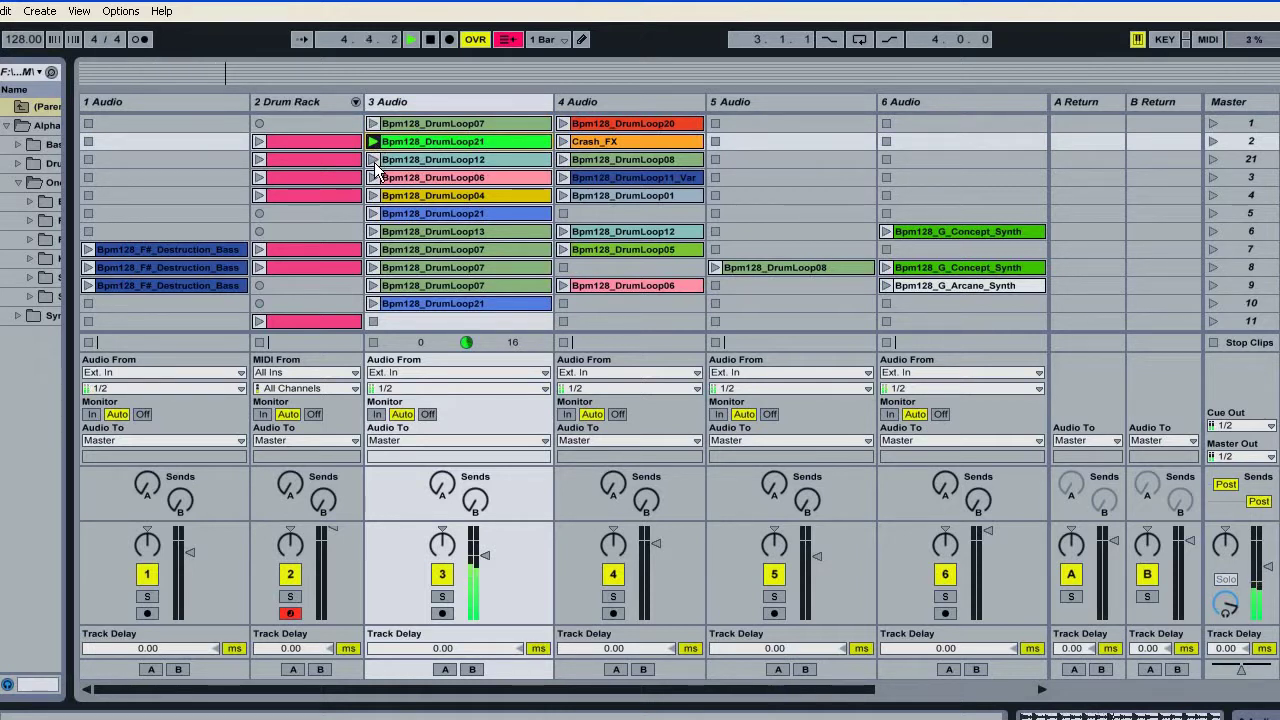
click(374, 162)
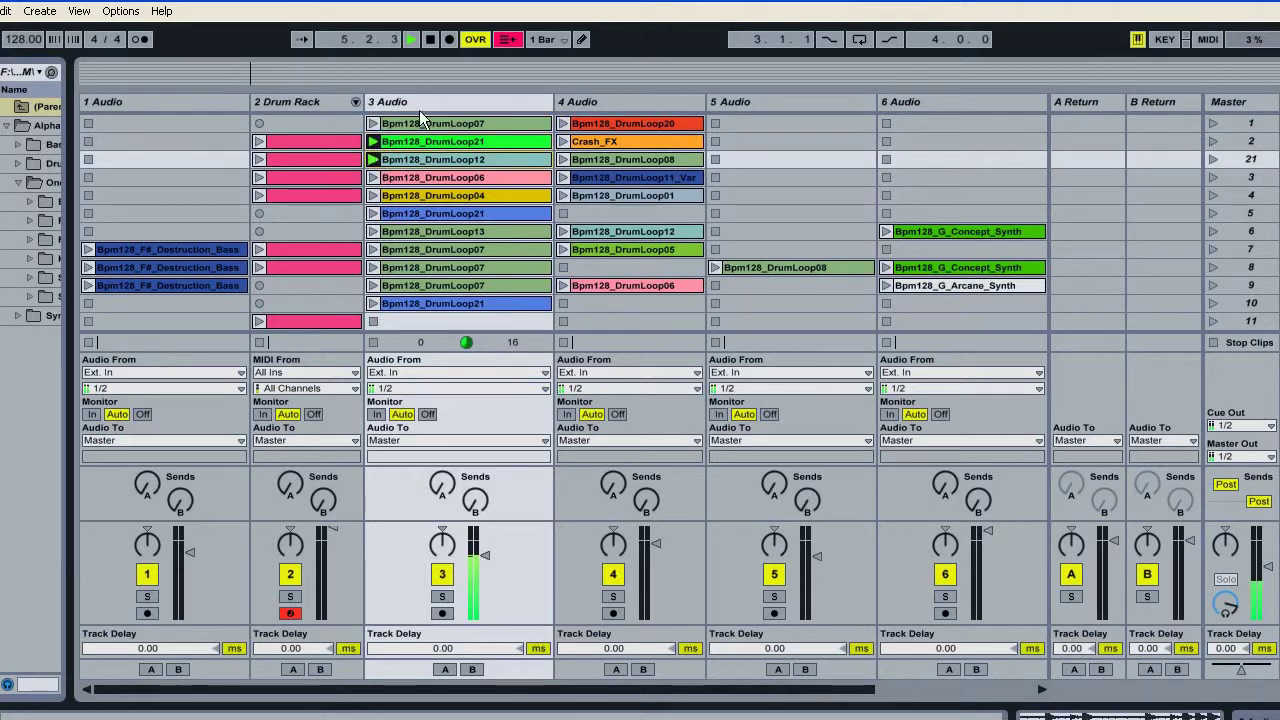
click(427, 41)
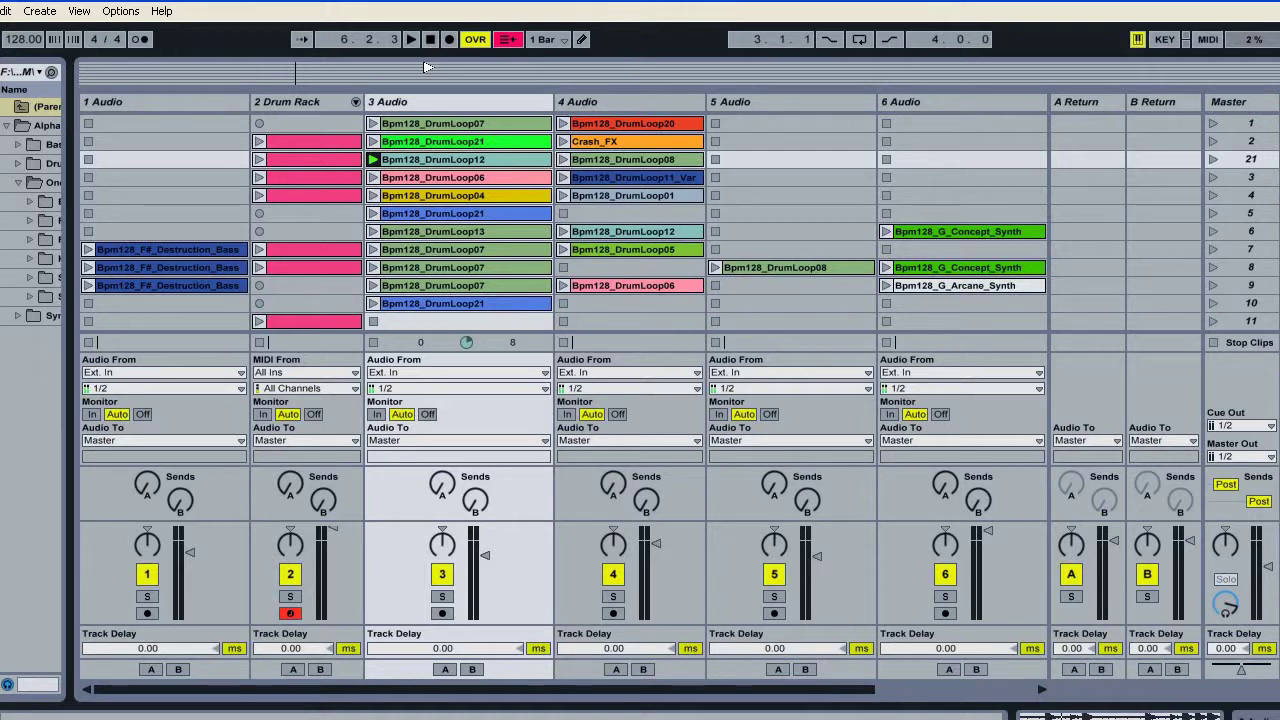
Step: Audition the 3 Audio clips of scenes 3 through 9 one after another and stop playback
click(373, 177)
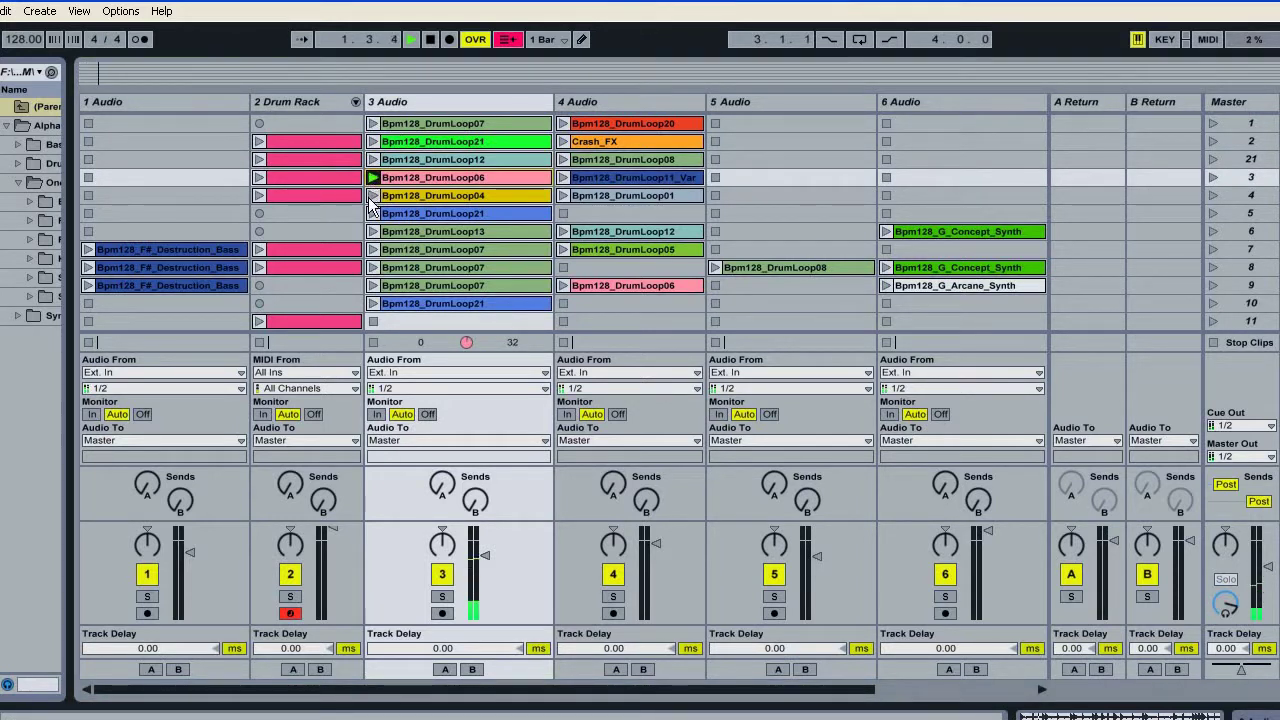
click(372, 196)
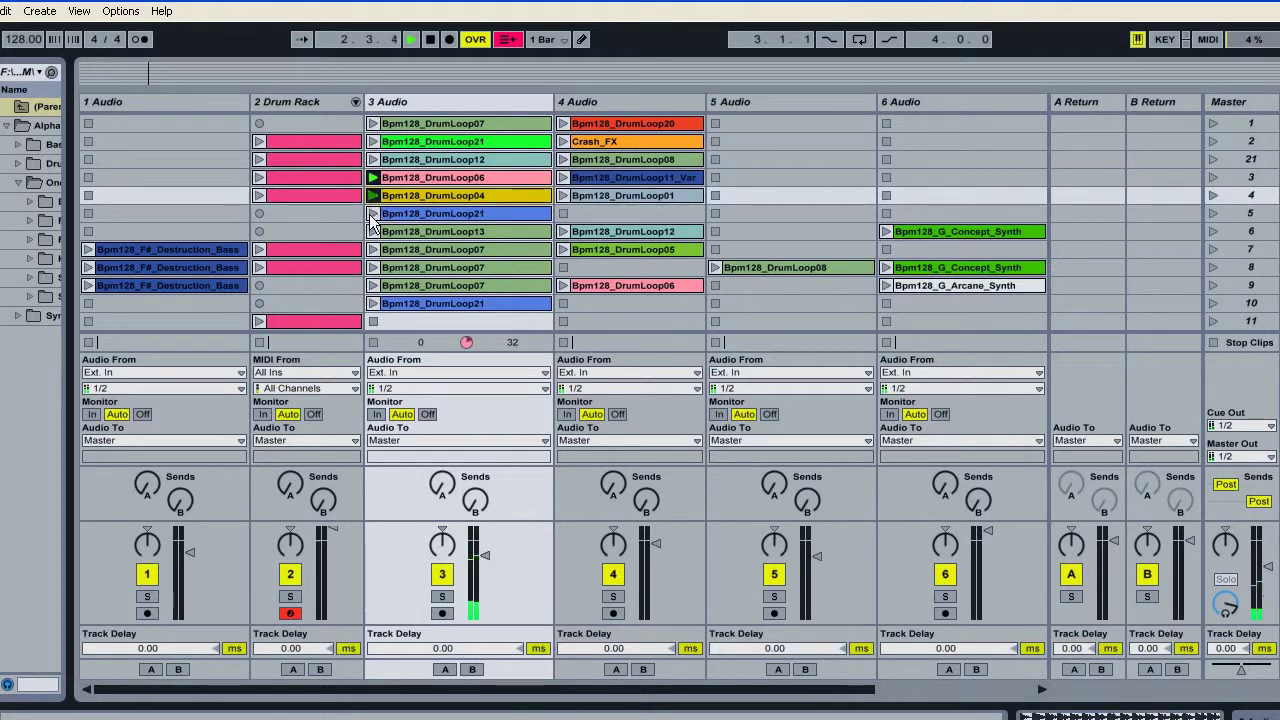
click(373, 213)
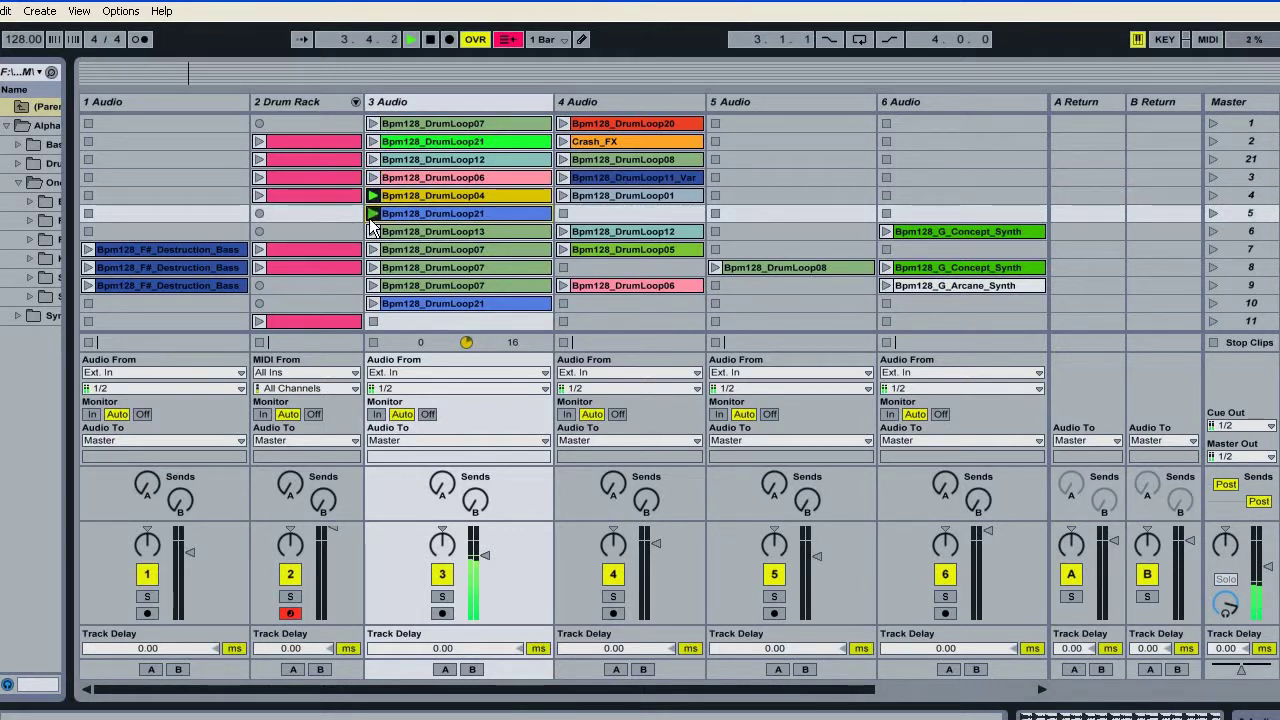
click(372, 232)
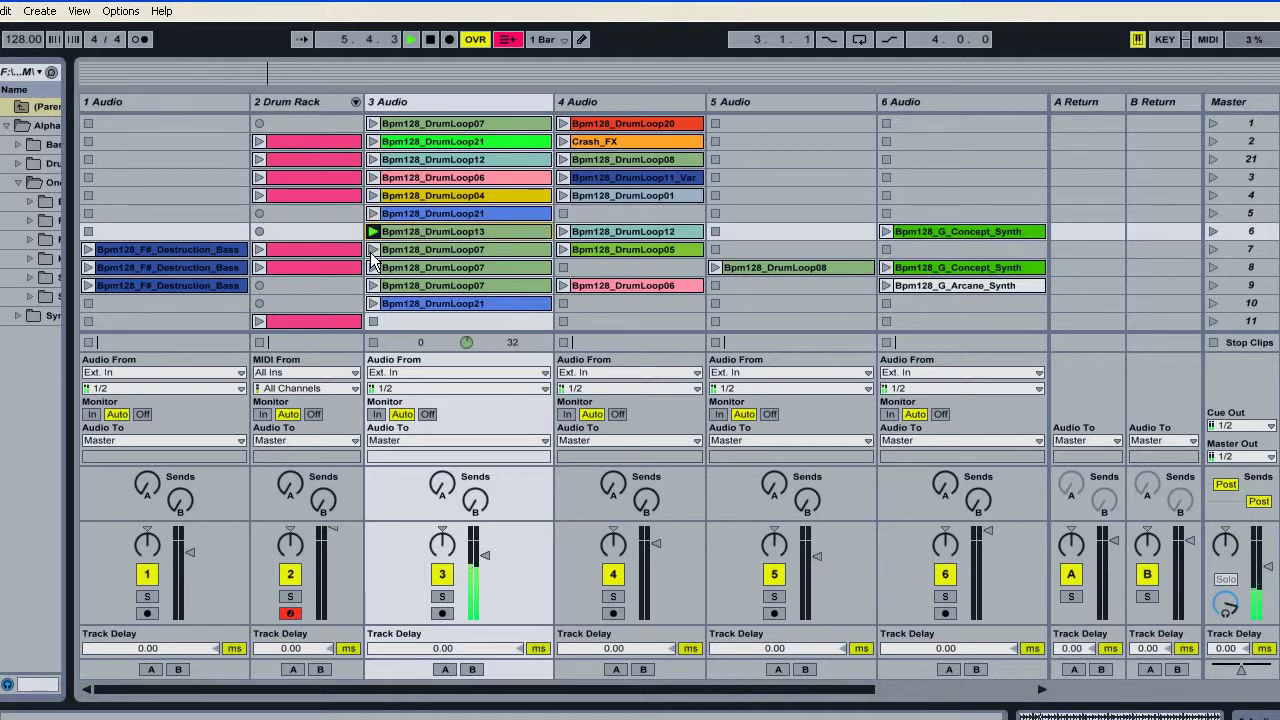
click(372, 250)
click(372, 268)
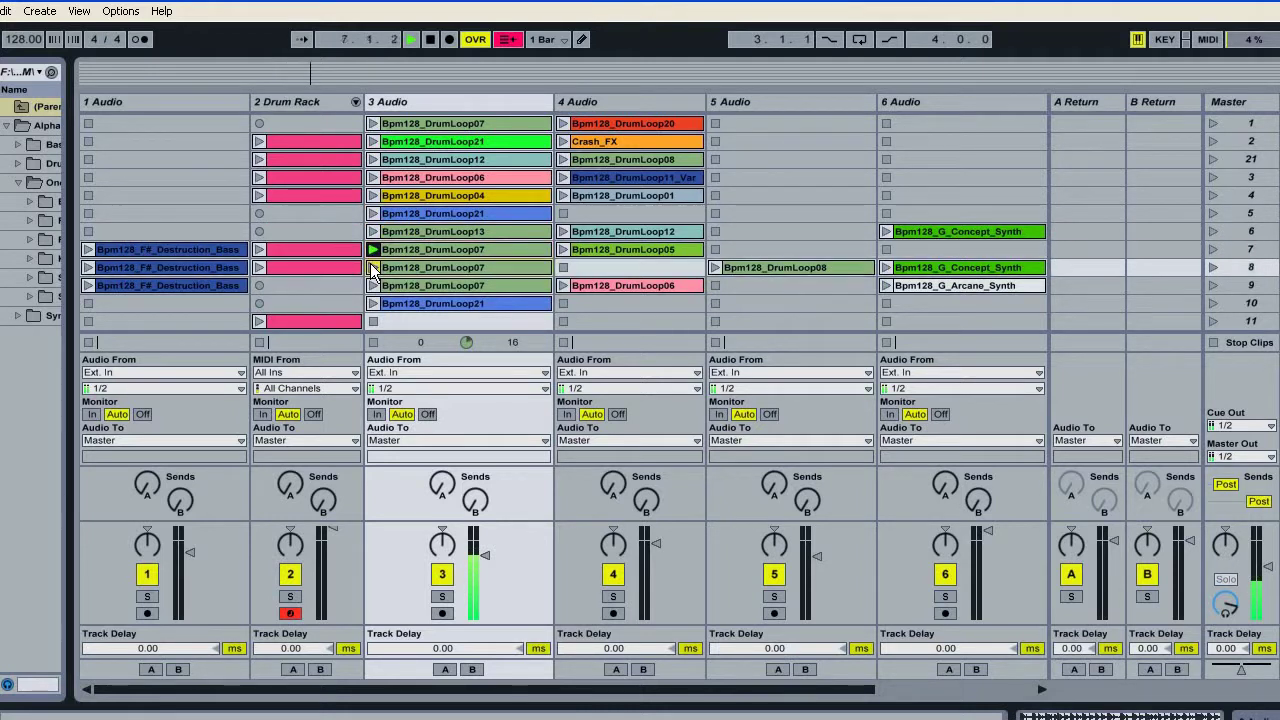
click(372, 285)
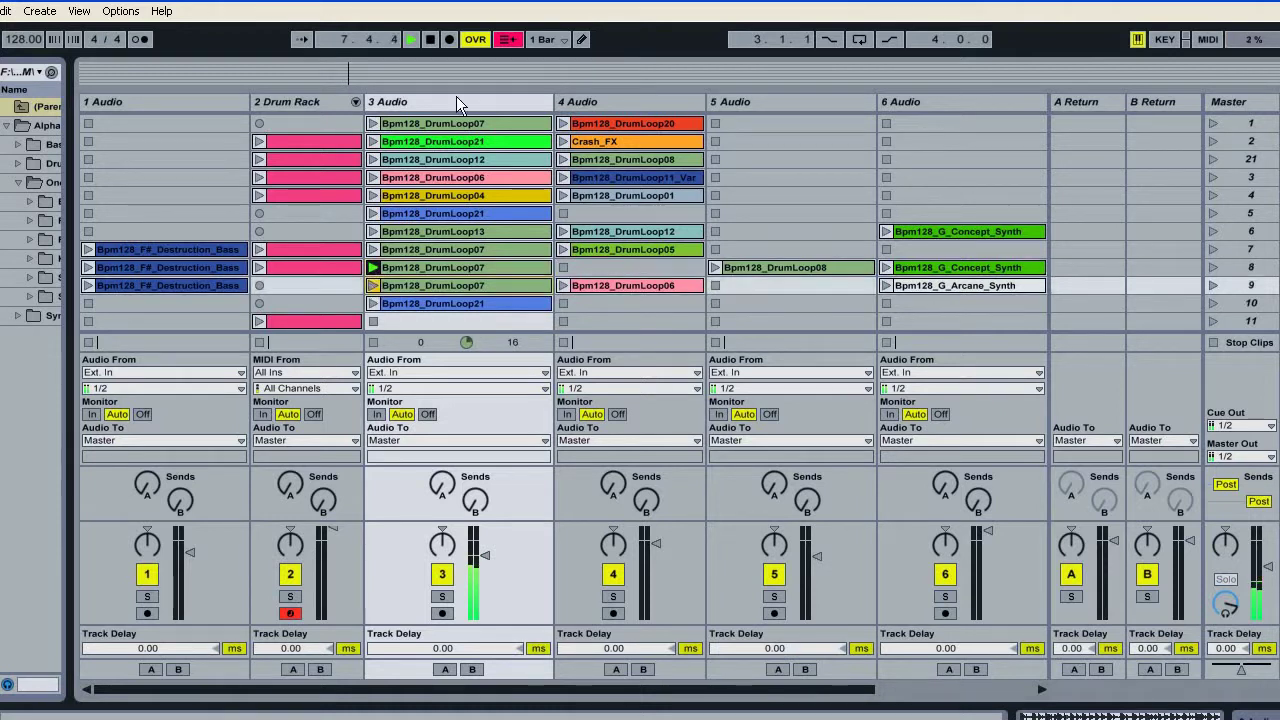
click(430, 40)
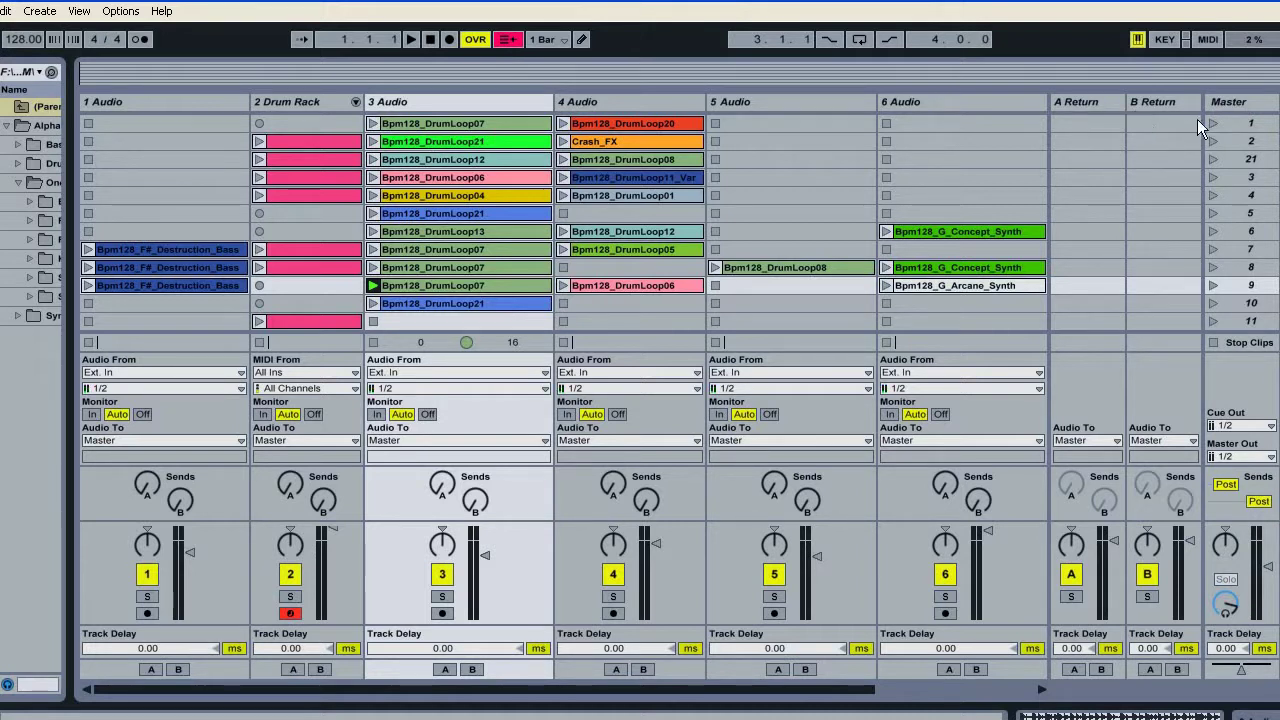
Step: Start recording into the arrangement by launching scene 1, followed by scenes 2, 21, 3 and 4 in sequence
click(450, 39)
click(1211, 123)
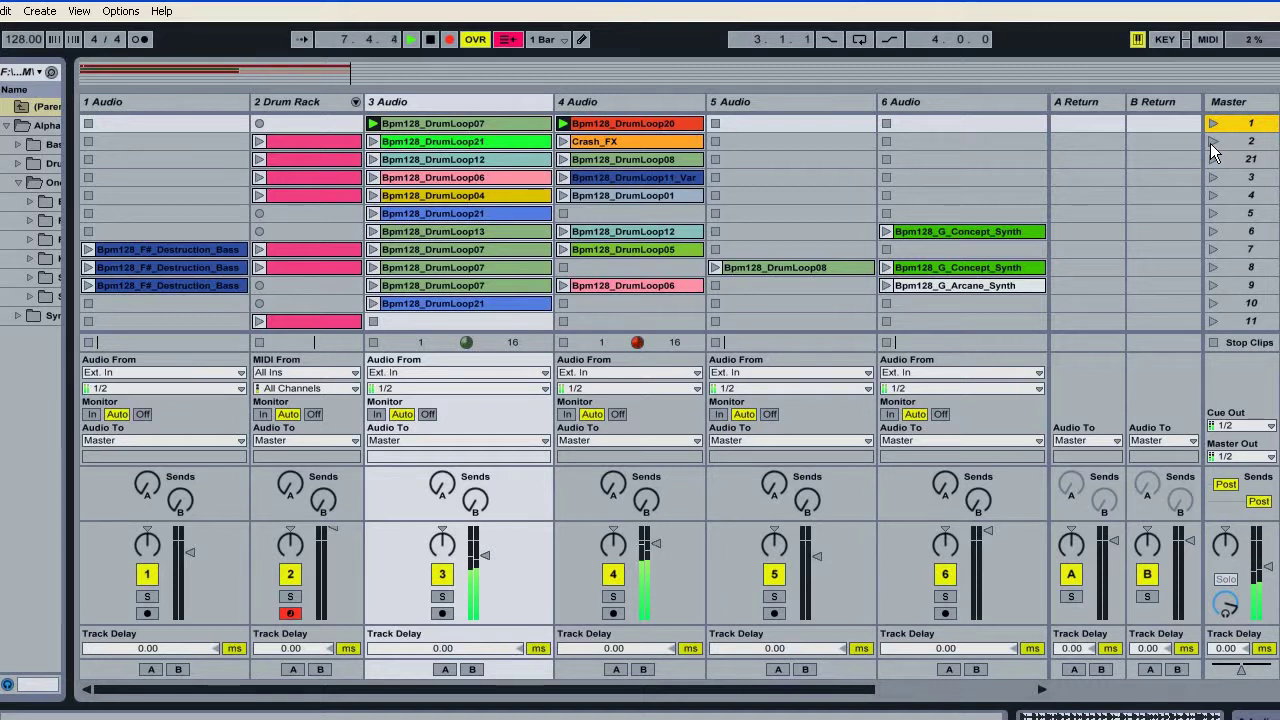
click(1212, 141)
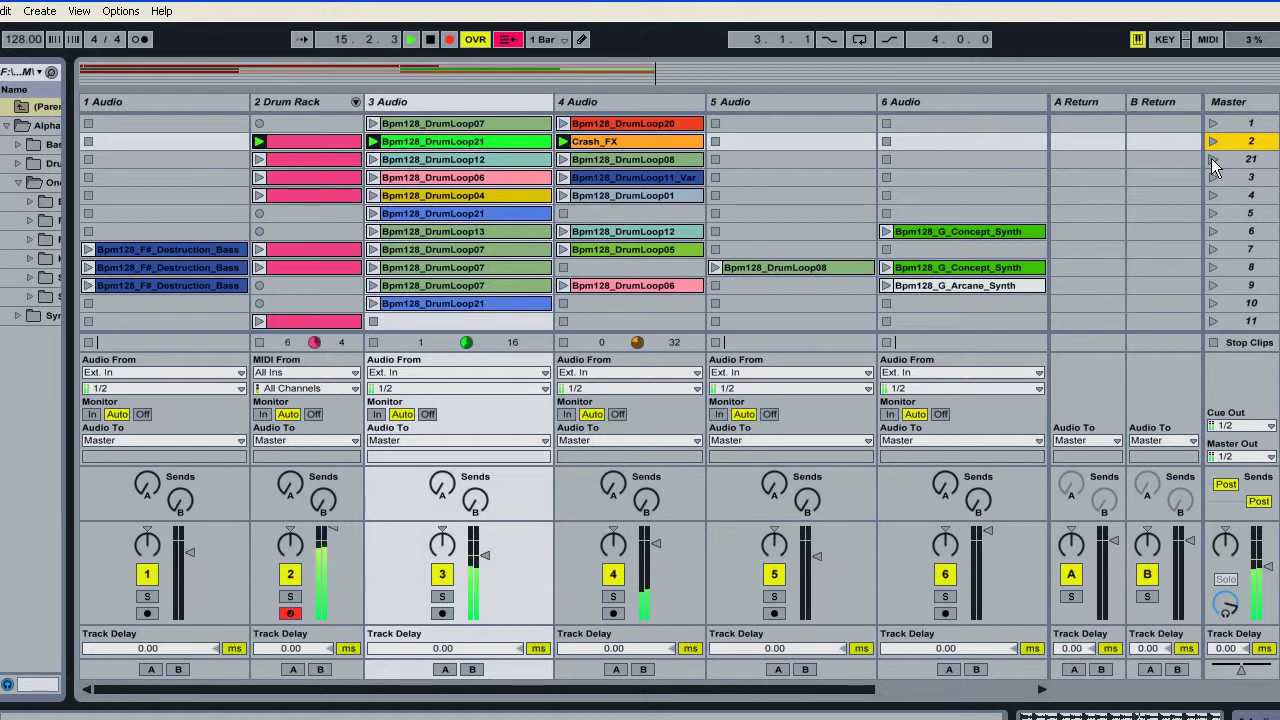
click(1212, 159)
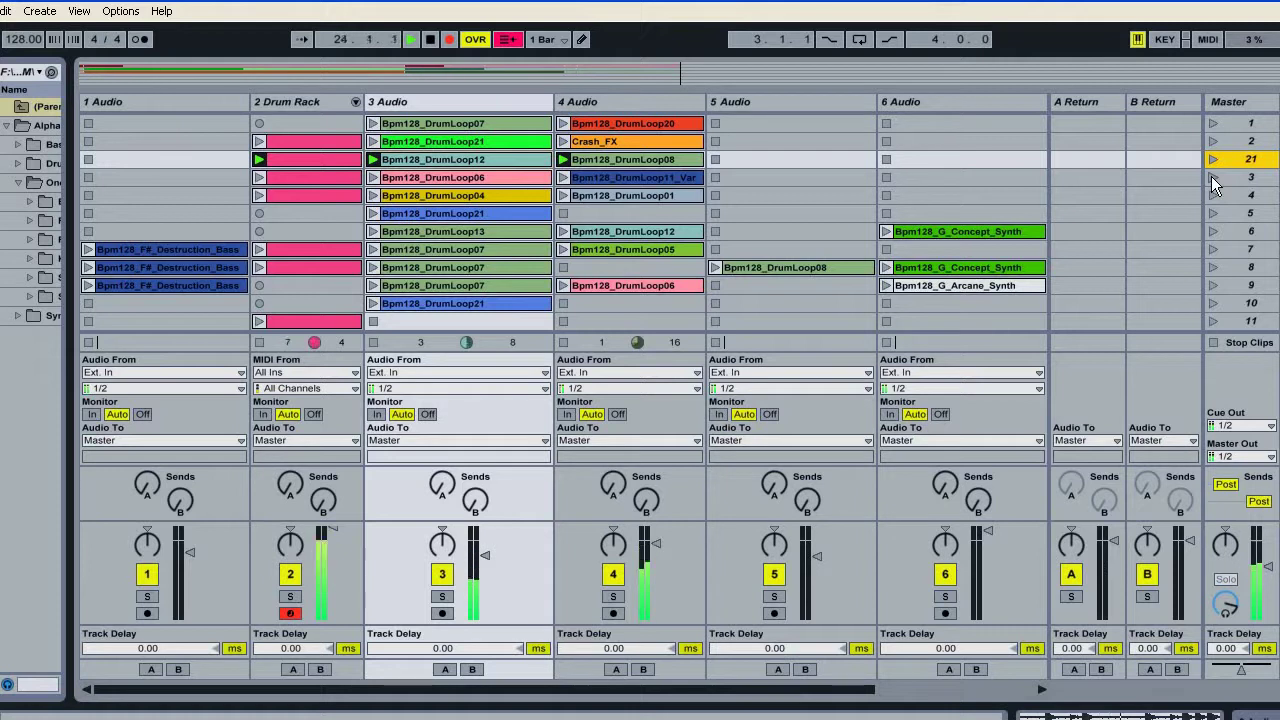
click(1211, 177)
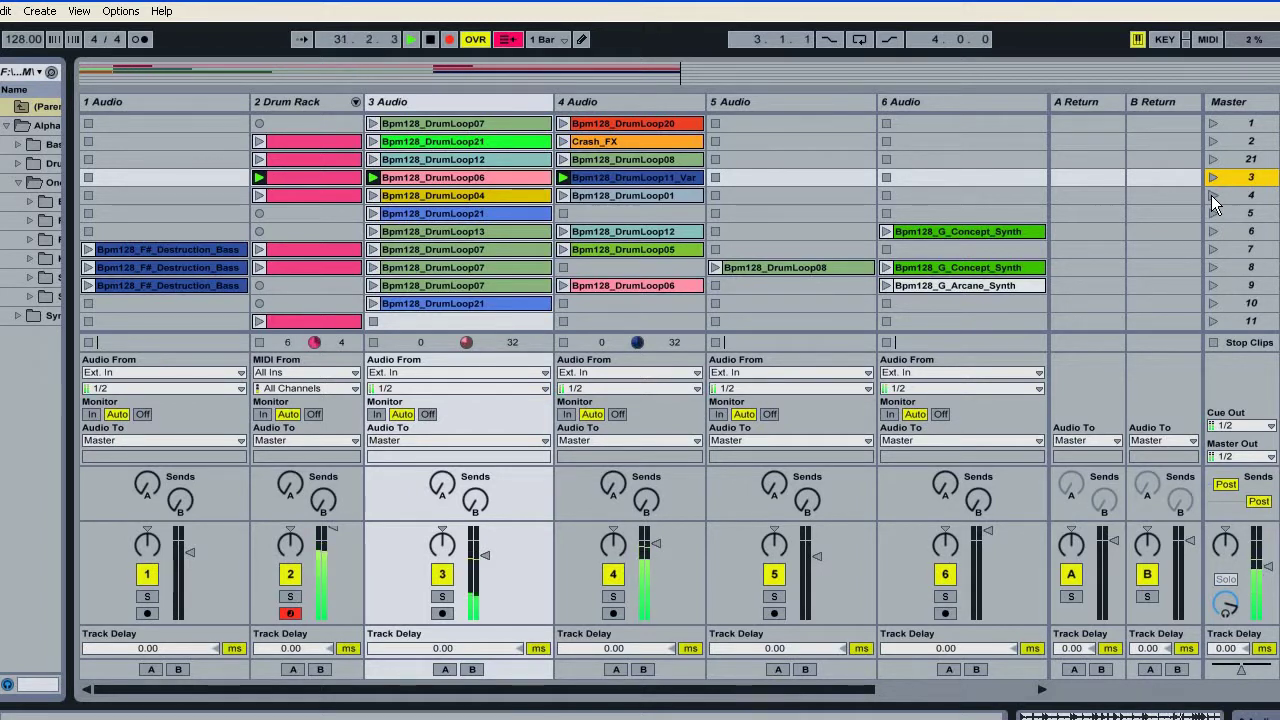
click(1211, 195)
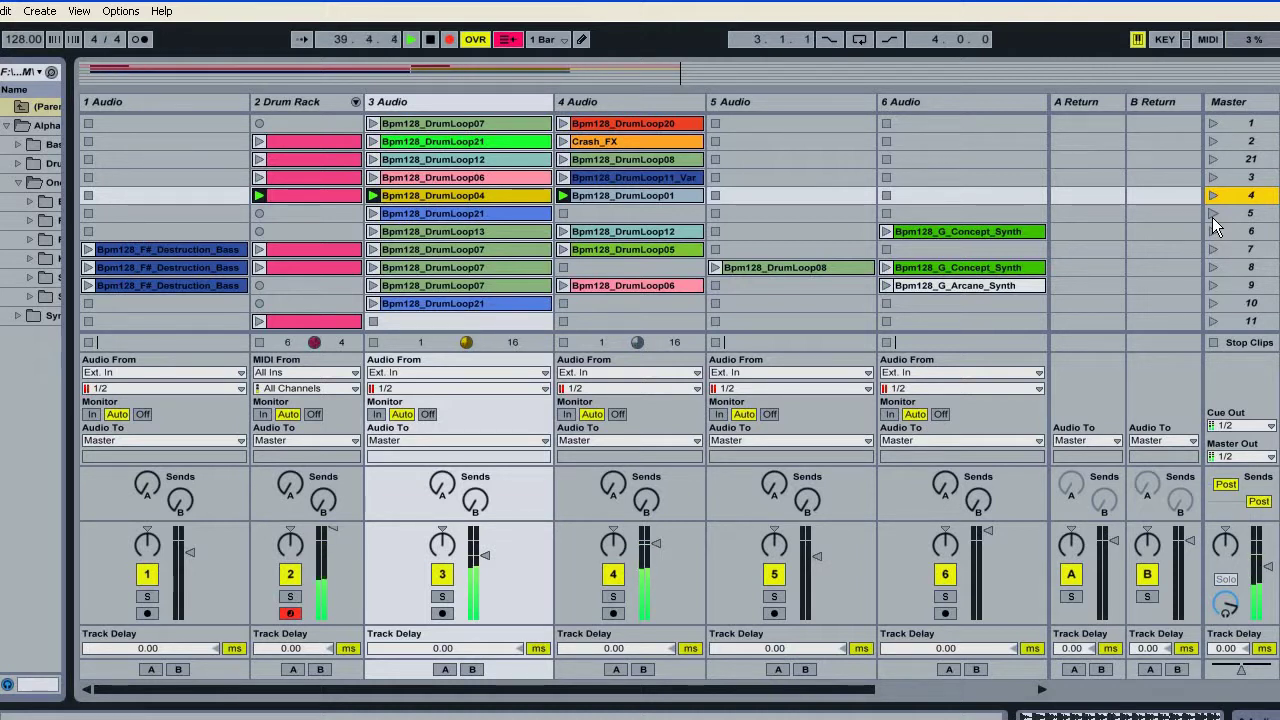
Step: Continue the arrangement recording by launching scenes 5, 6, 7, 8, 9 and 10 in sequence
click(1212, 214)
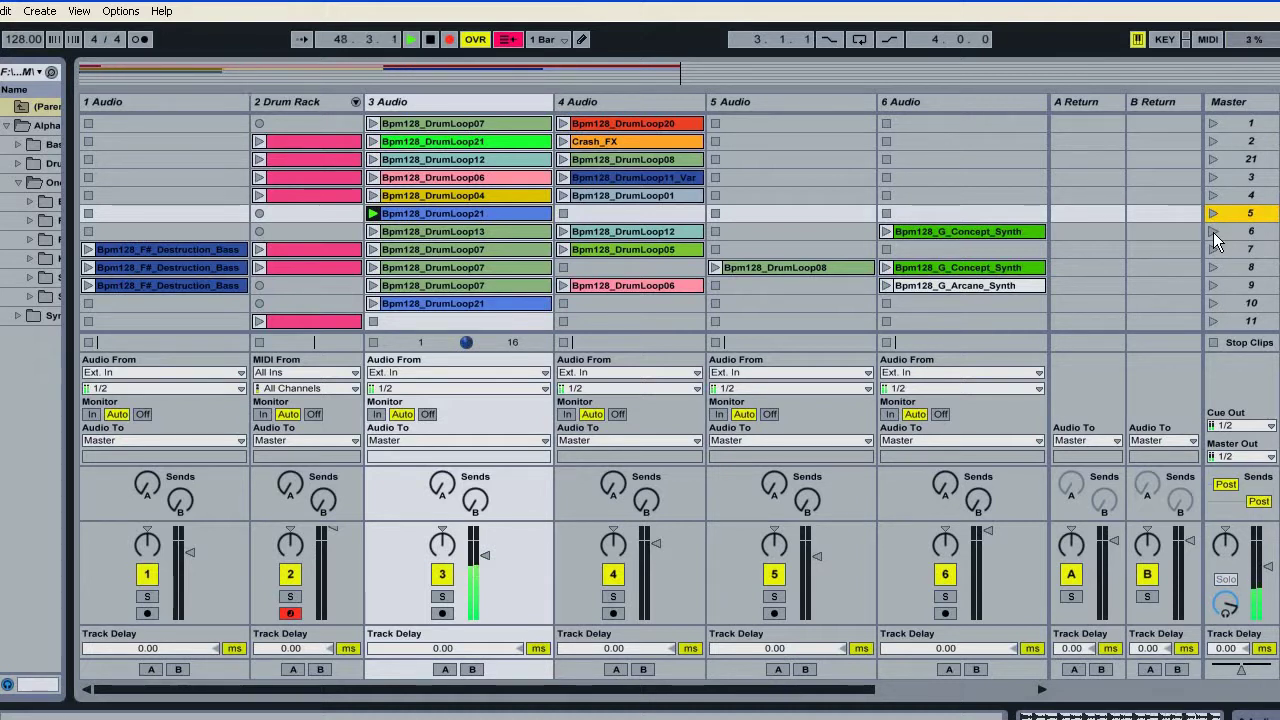
click(1213, 232)
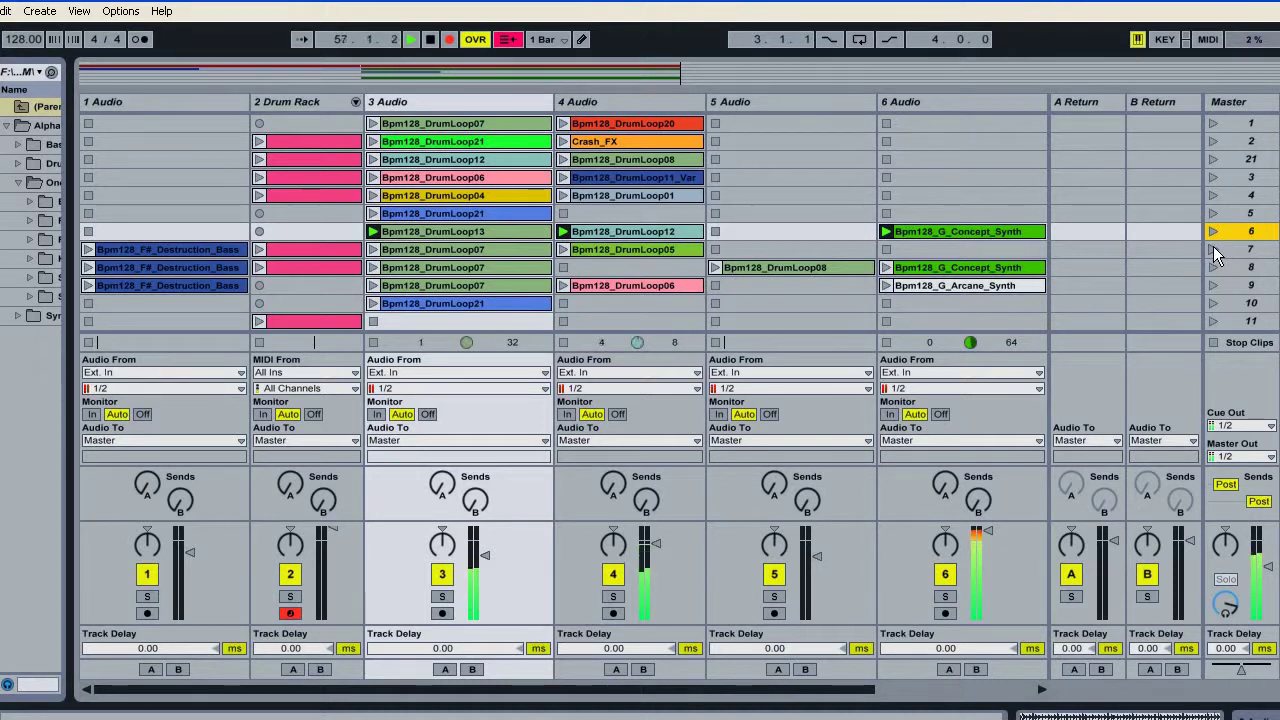
click(1213, 249)
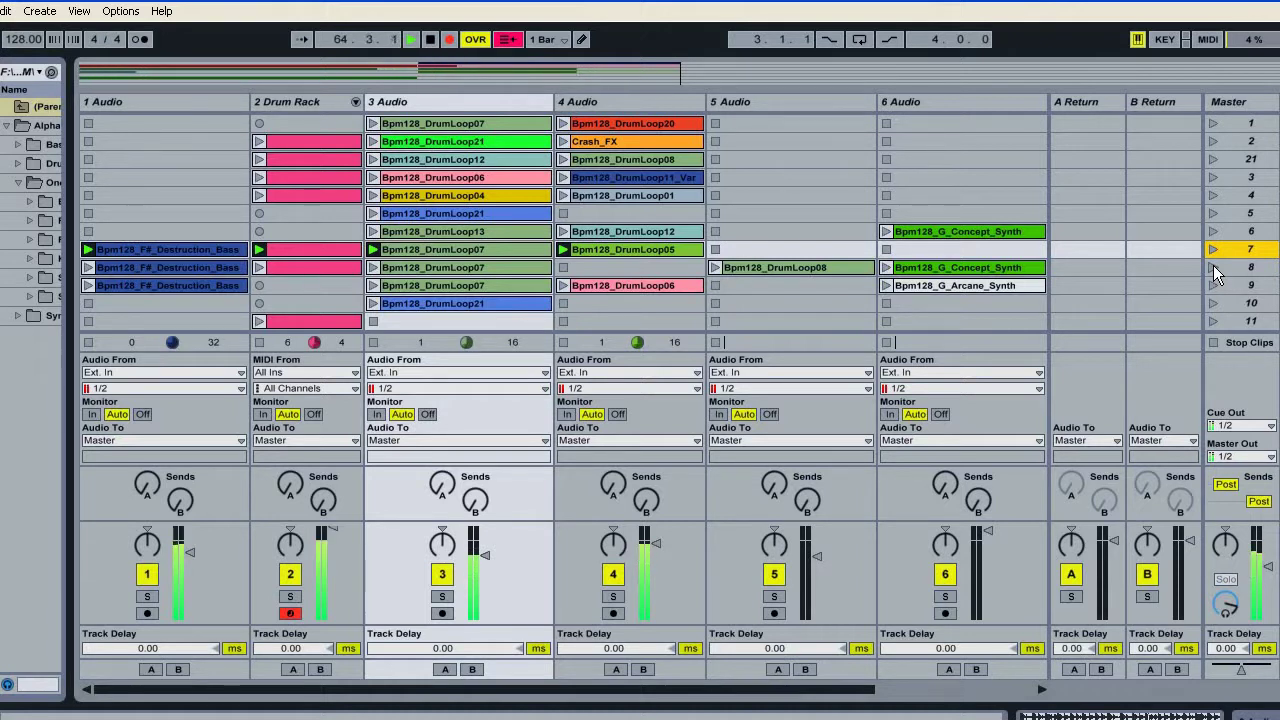
click(1213, 269)
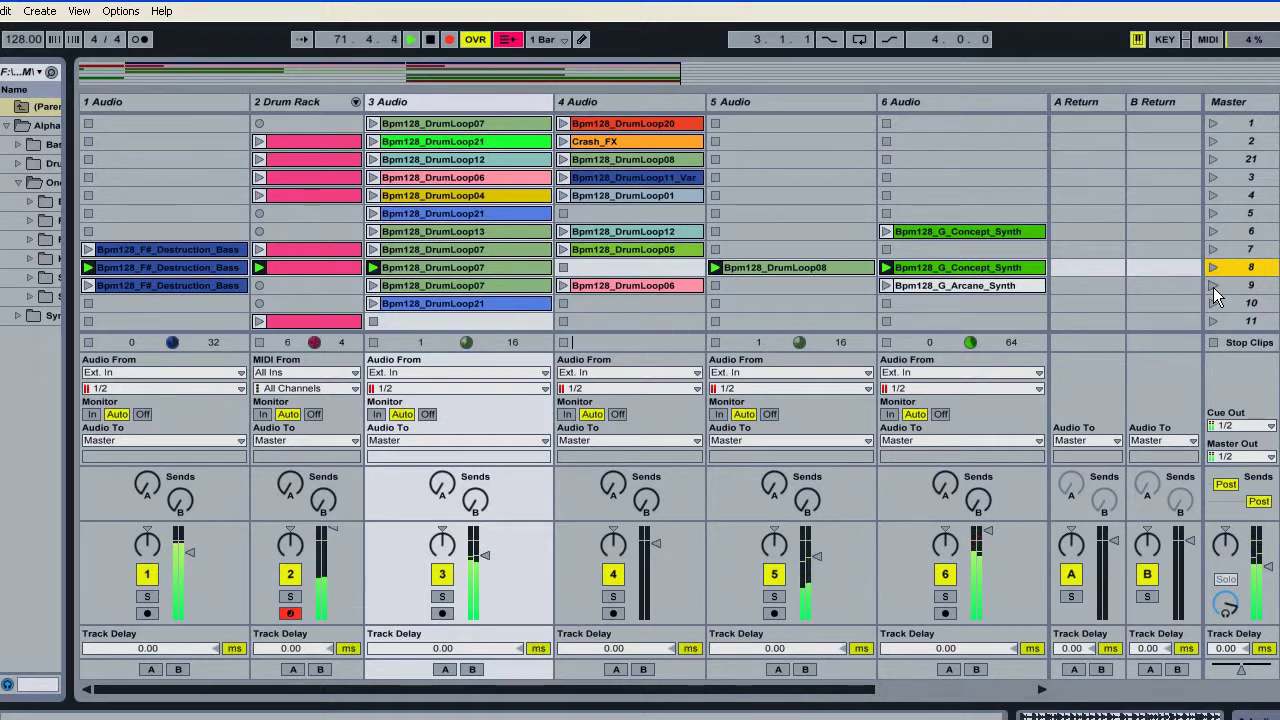
click(1213, 287)
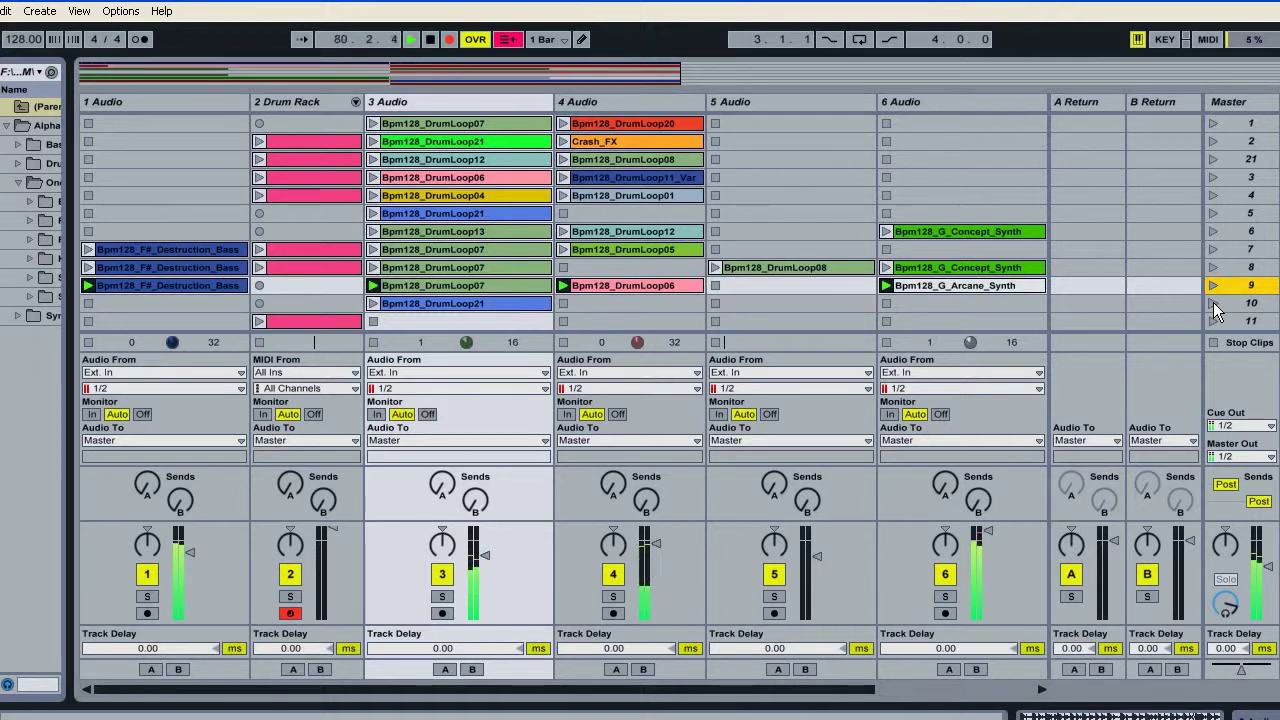
click(1213, 302)
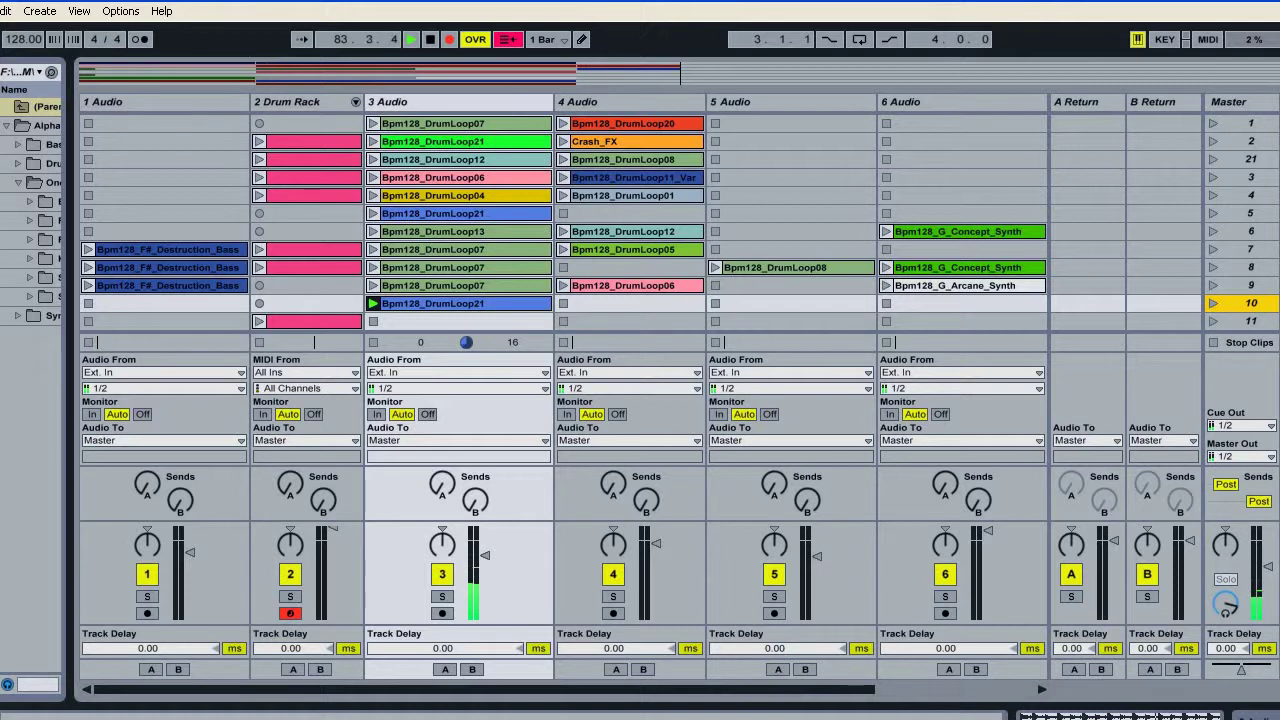
Step: Extend the recorded arrangement by launching scenes 11, 12, 13 and 14 in sequence
scroll(640, 220, down, 3)
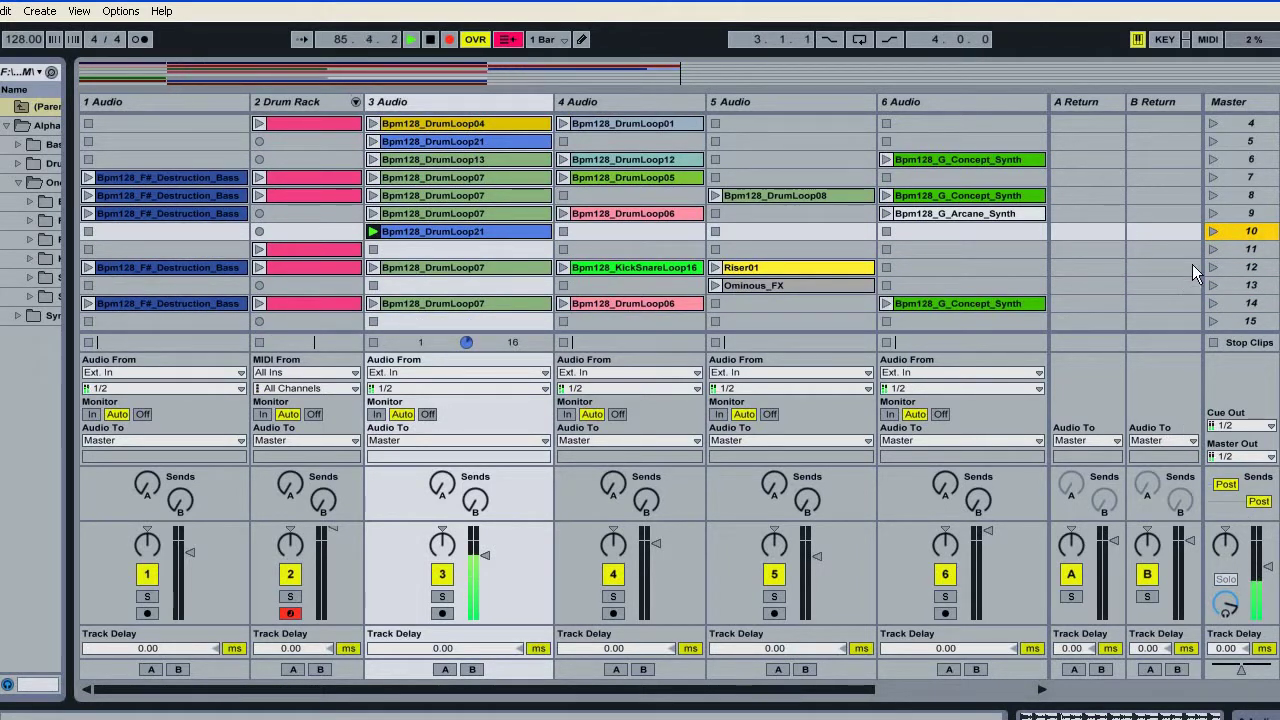
click(1211, 249)
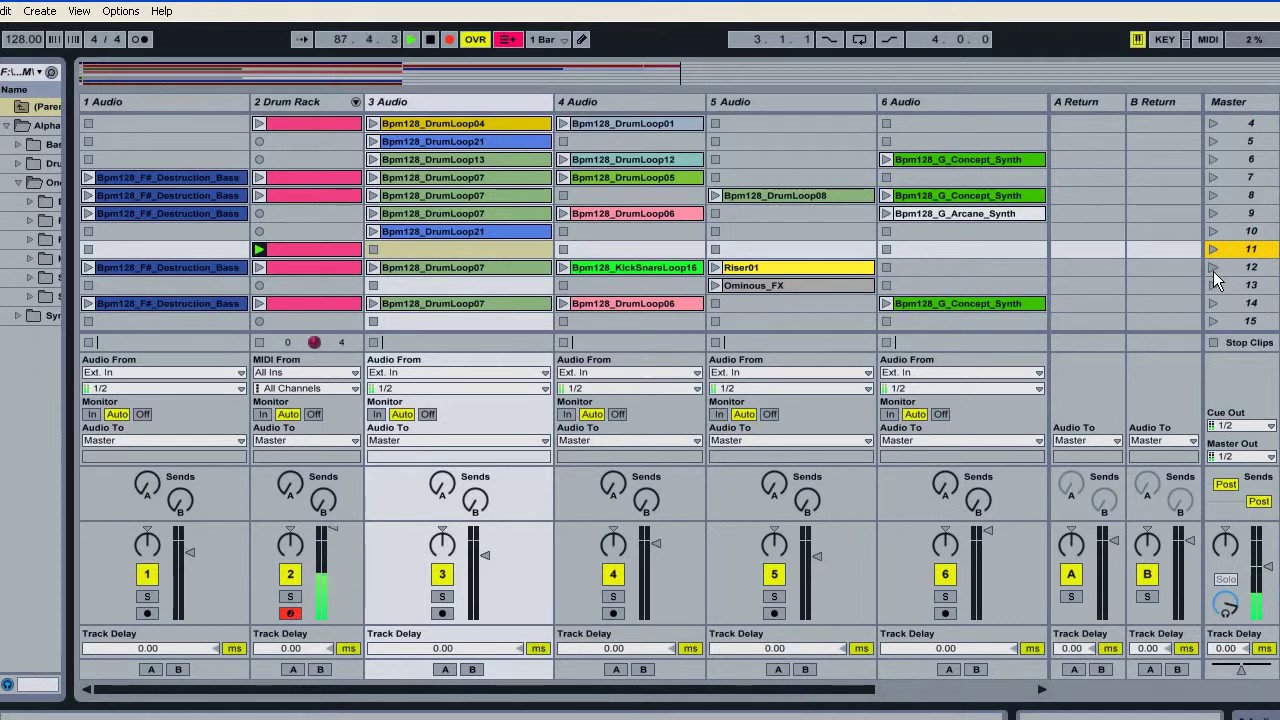
click(1213, 267)
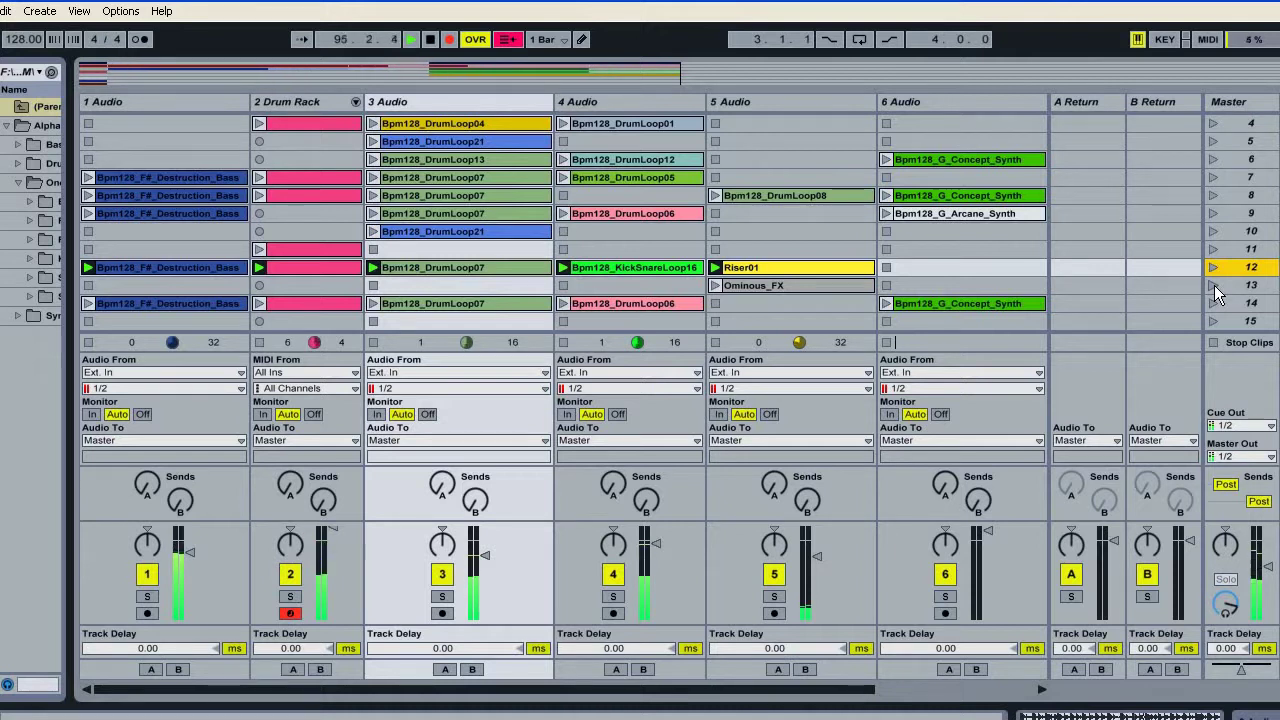
click(1214, 285)
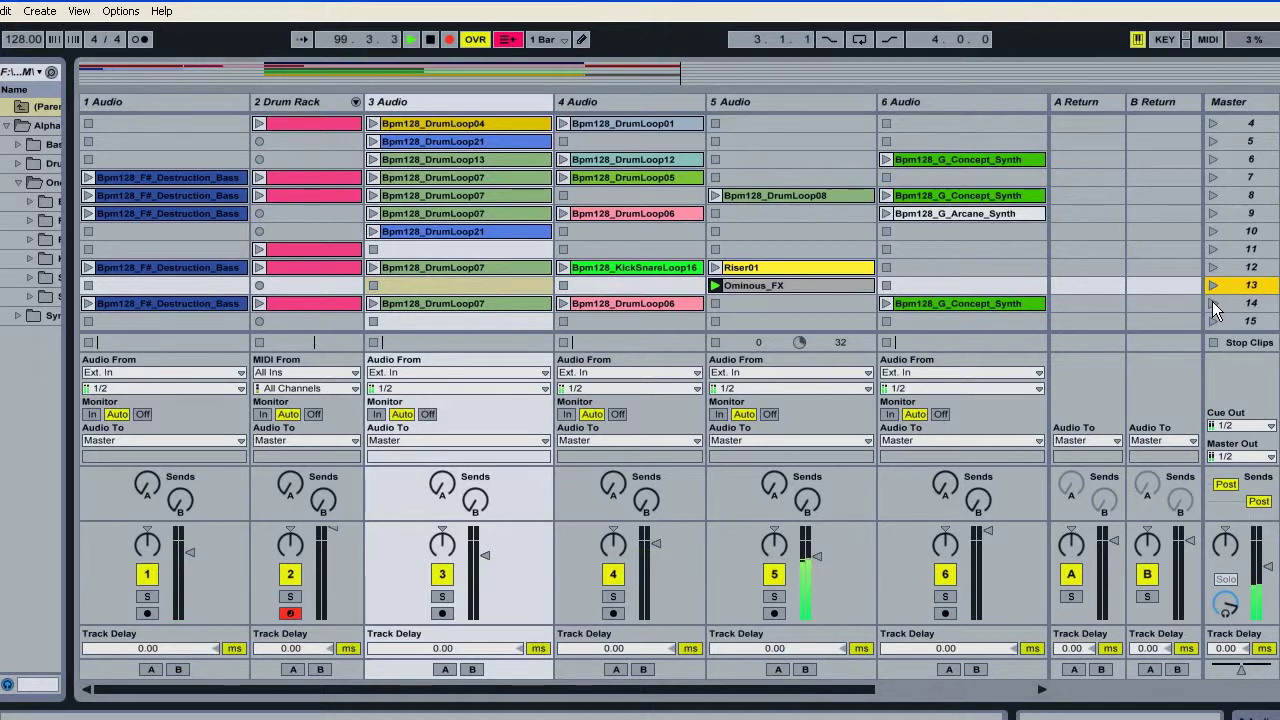
click(1212, 302)
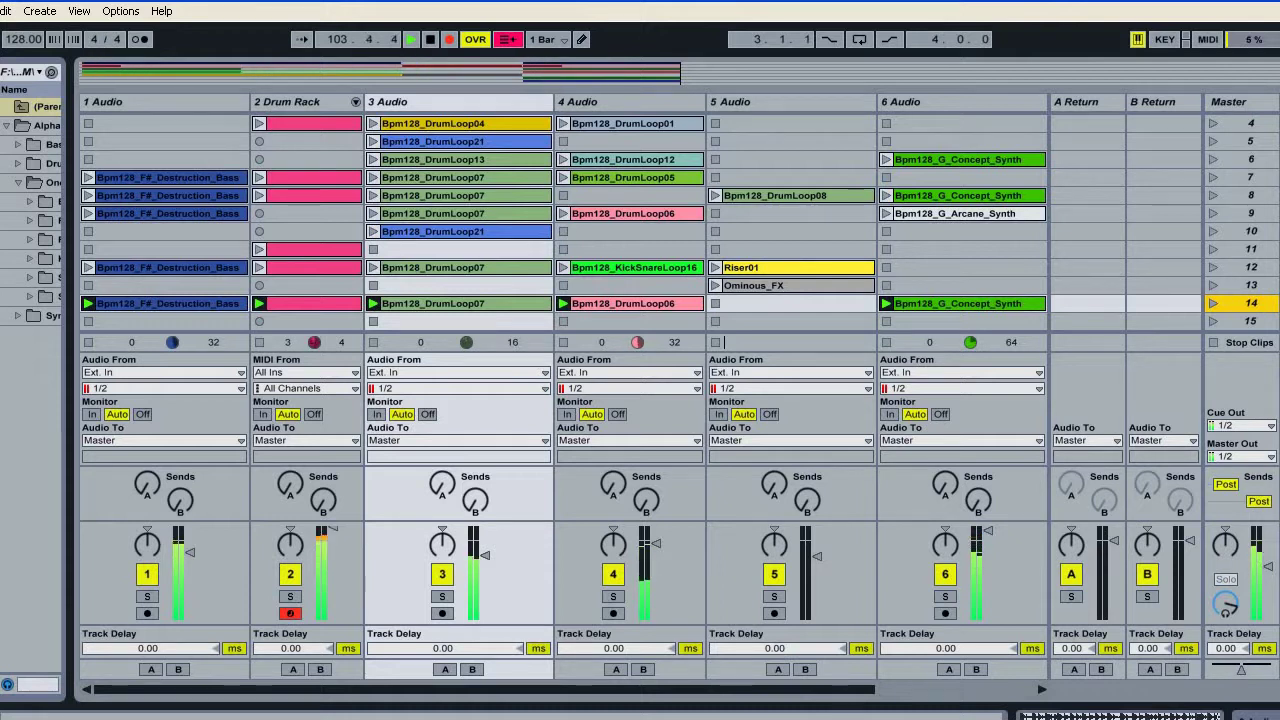
scroll(560, 210, down, 2)
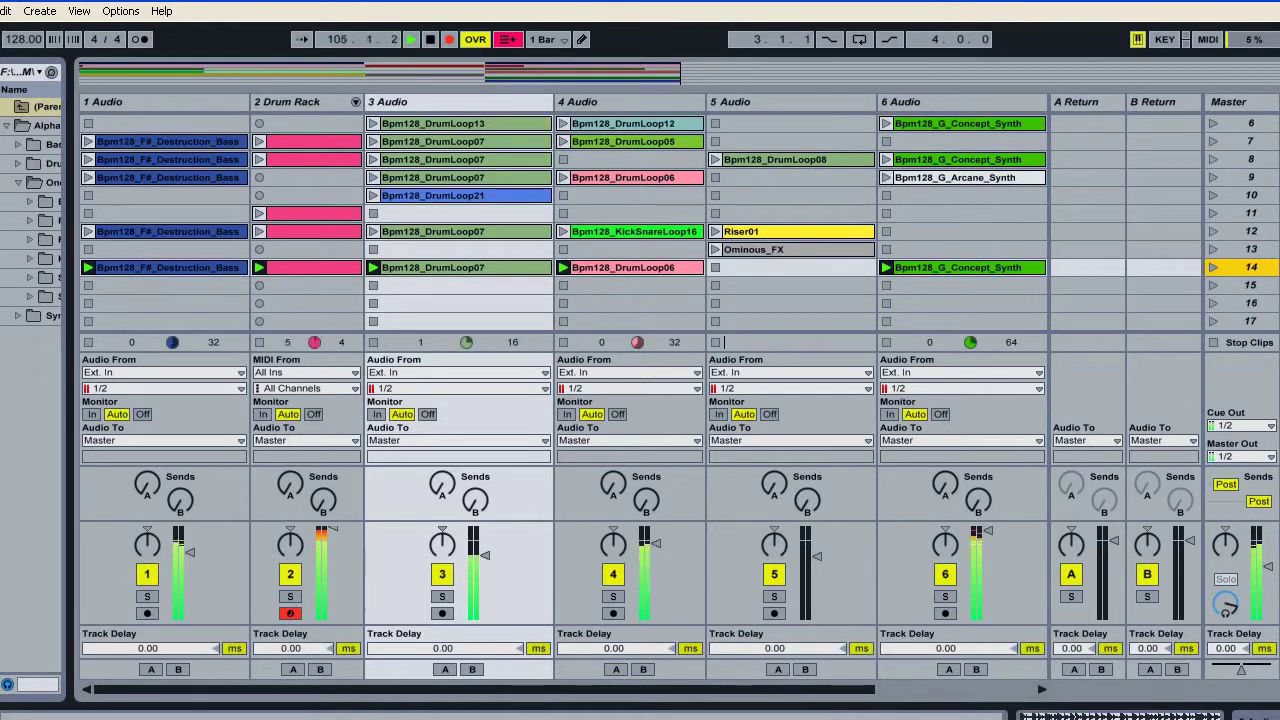
Step: Continue the arrangement recording by launching scene 3 and scene 5, adding the Bpm128_G_Arcane_Synth clip on 6 Audio after each
scroll(560, 210, up, 1)
scroll(560, 210, up, 4)
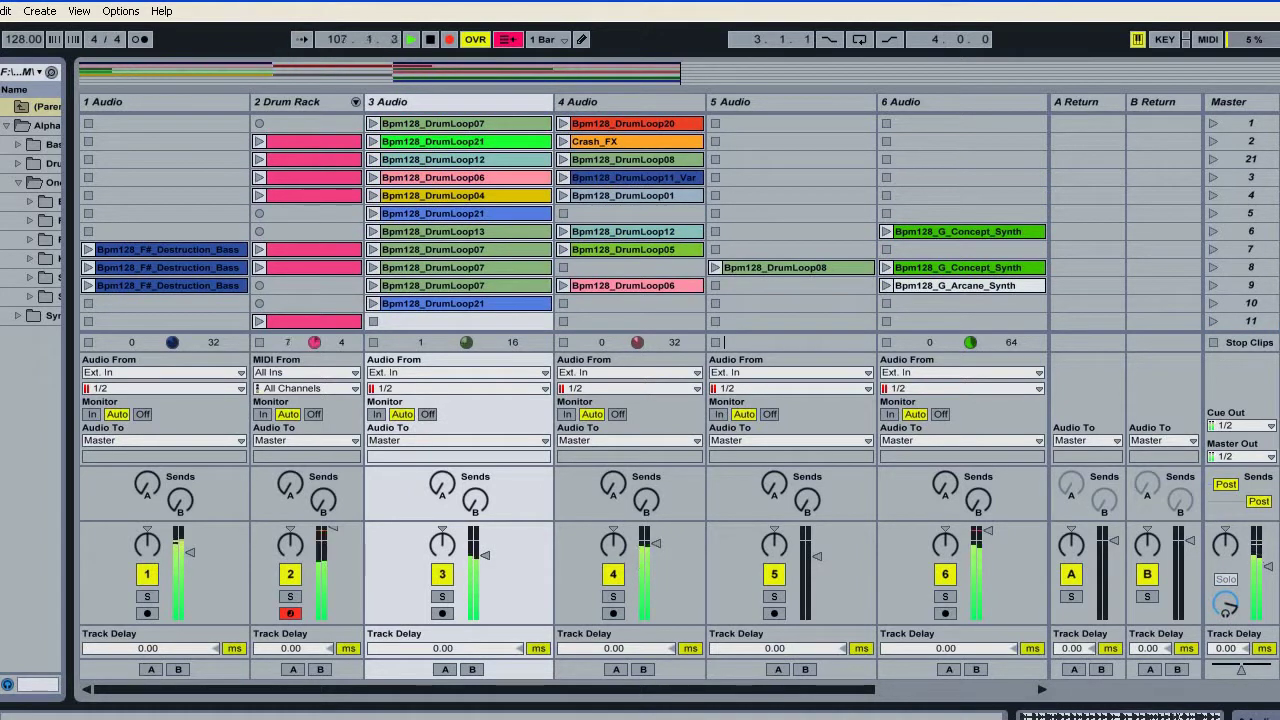
click(1212, 178)
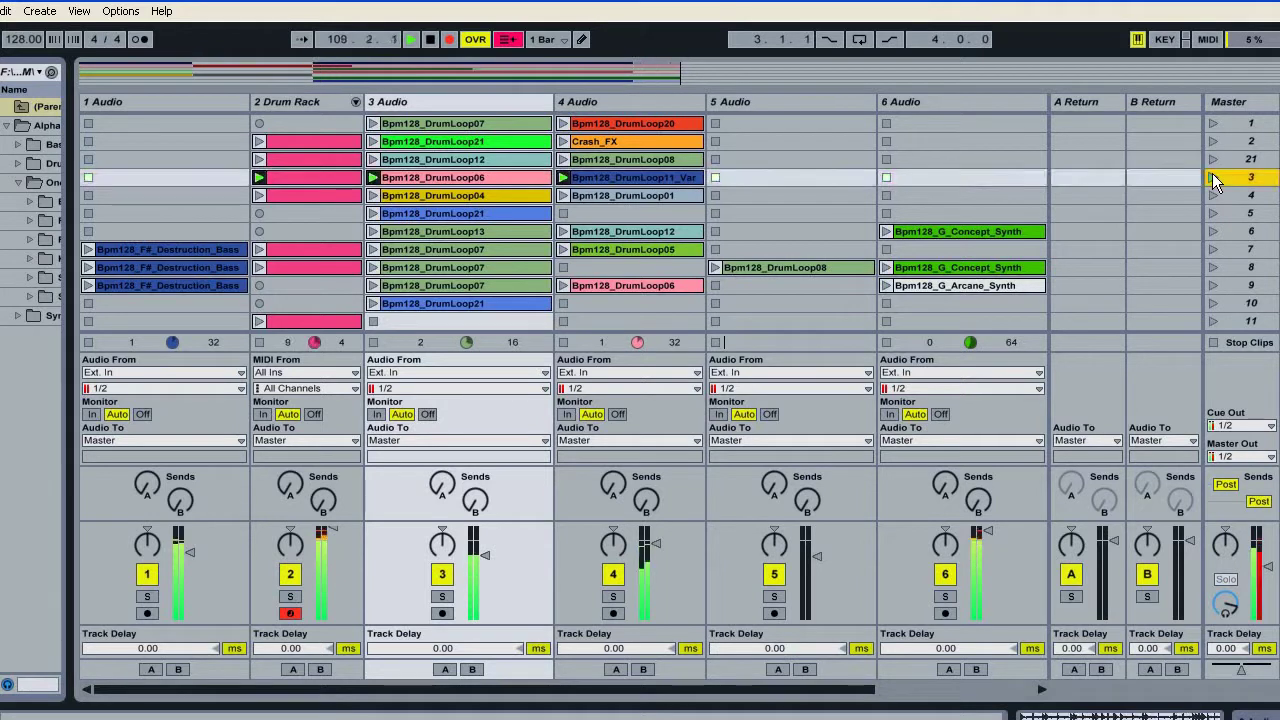
click(886, 286)
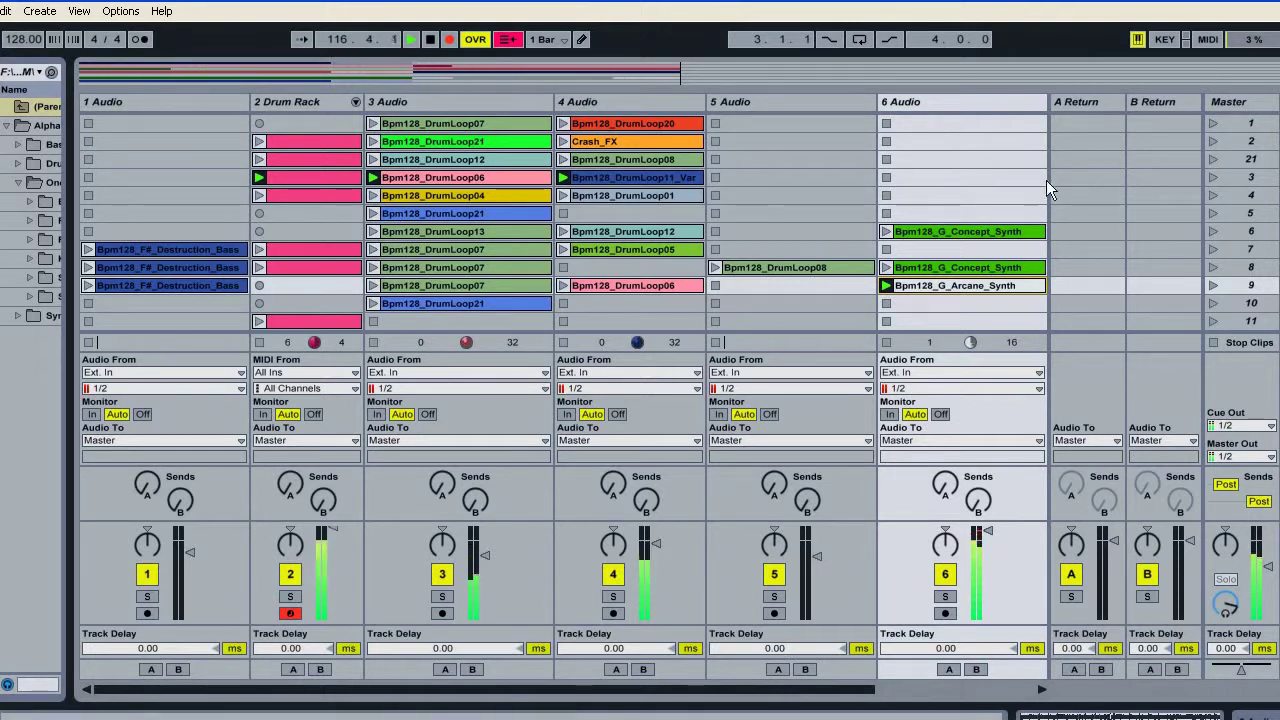
click(1209, 214)
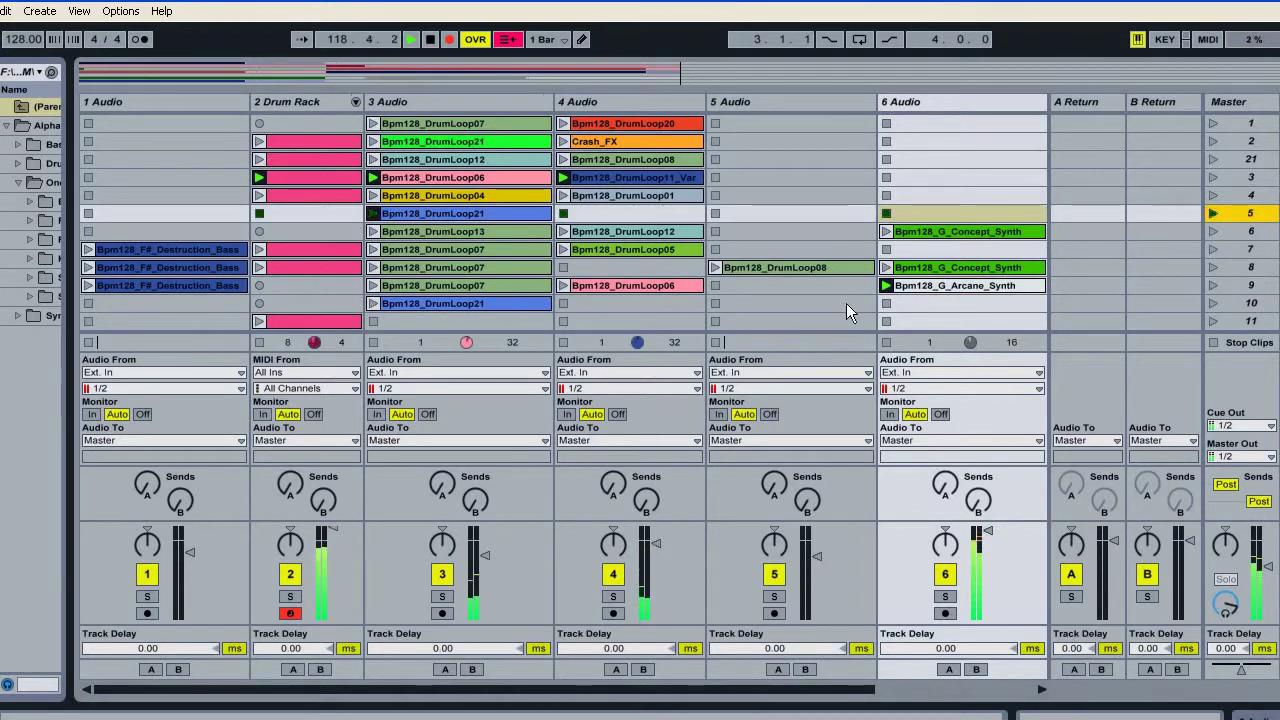
click(885, 286)
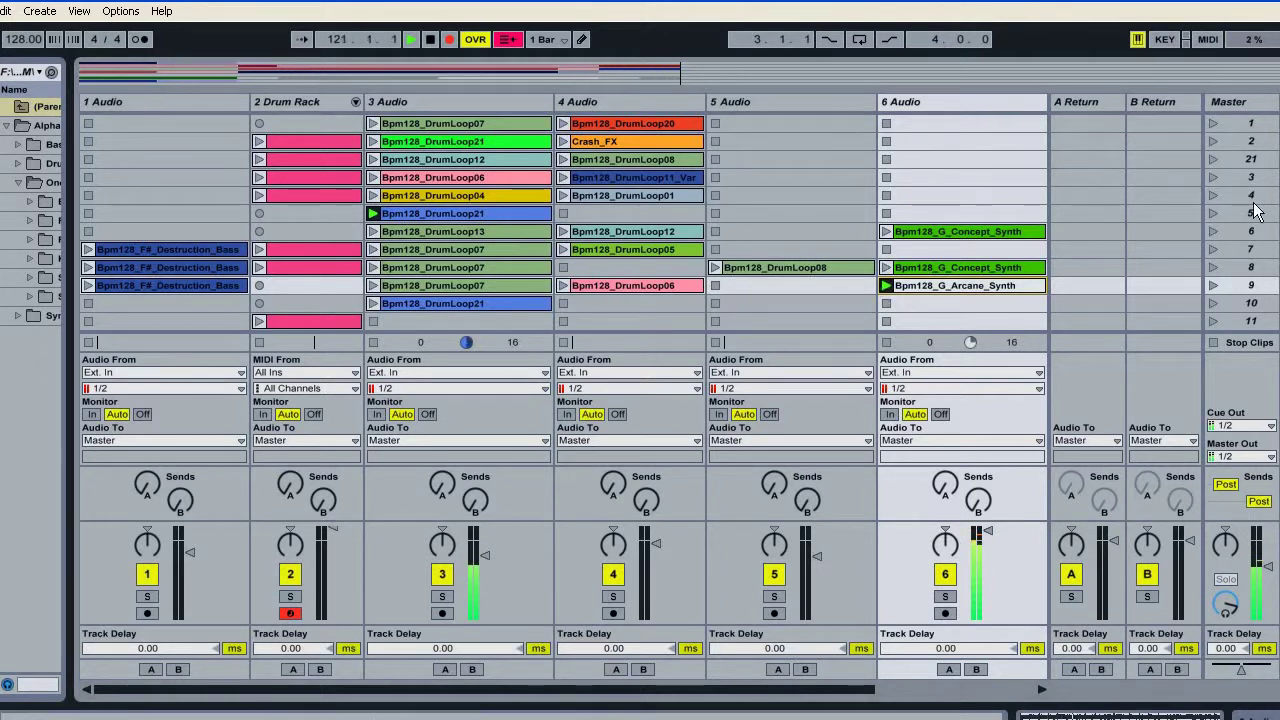
Step: Finish the arrangement recording by launching scenes 7, 8 and 9 in sequence, then stop and return the playhead to the song start
click(1213, 249)
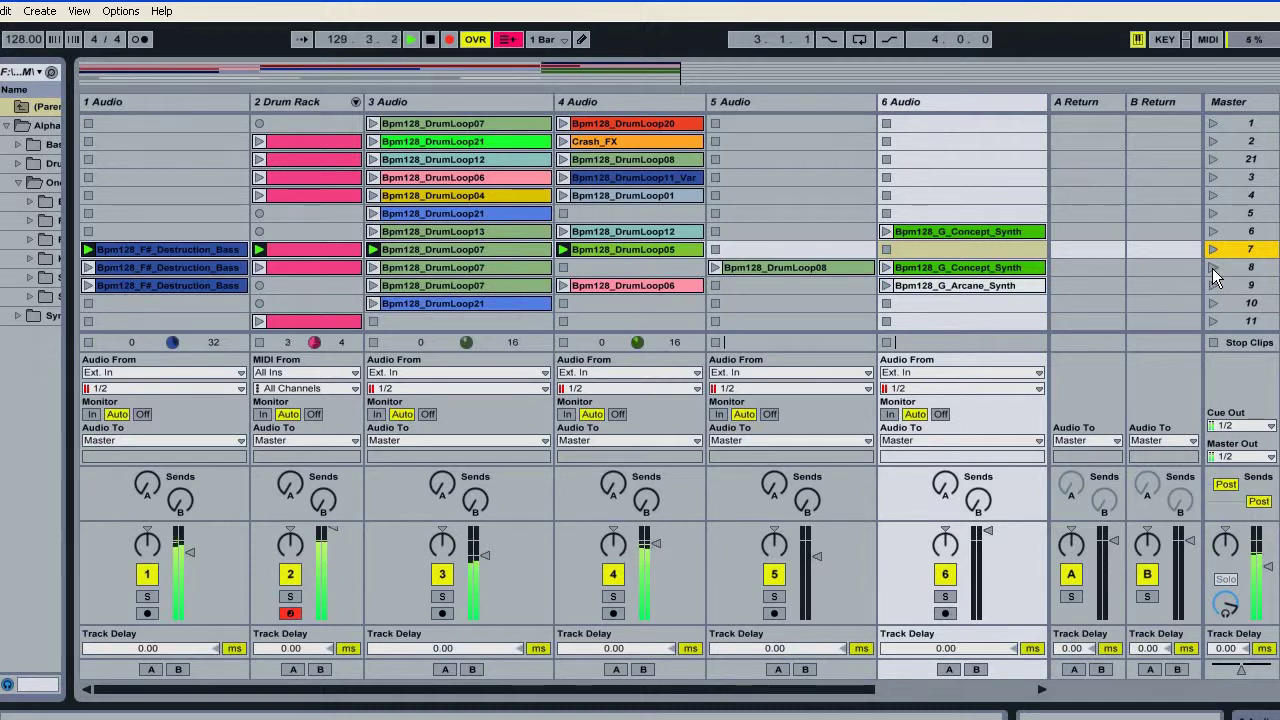
click(1212, 268)
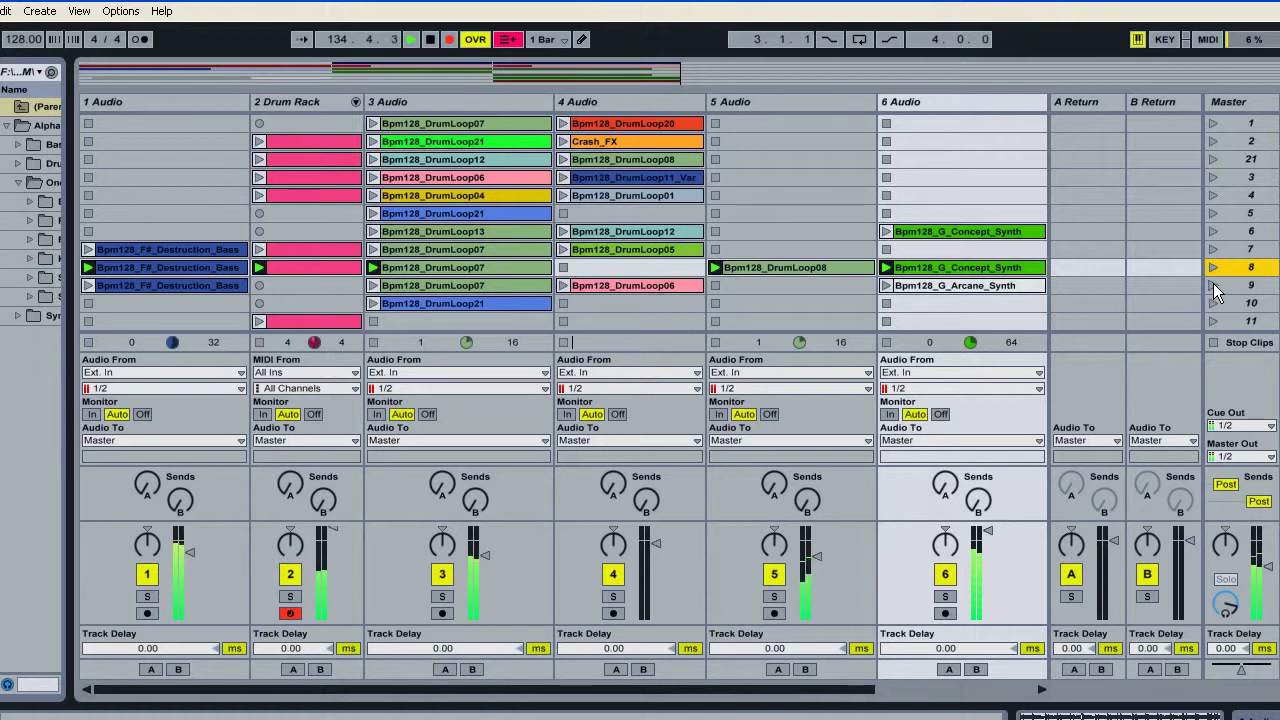
click(1213, 285)
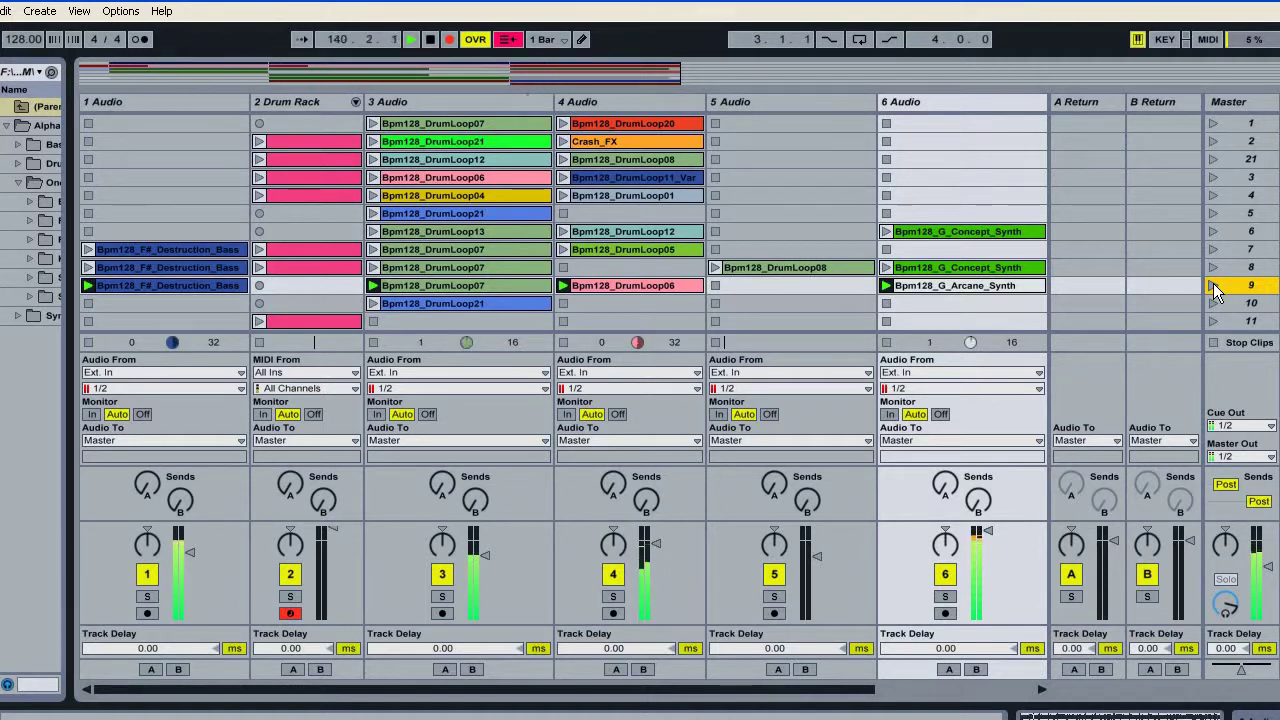
click(434, 43)
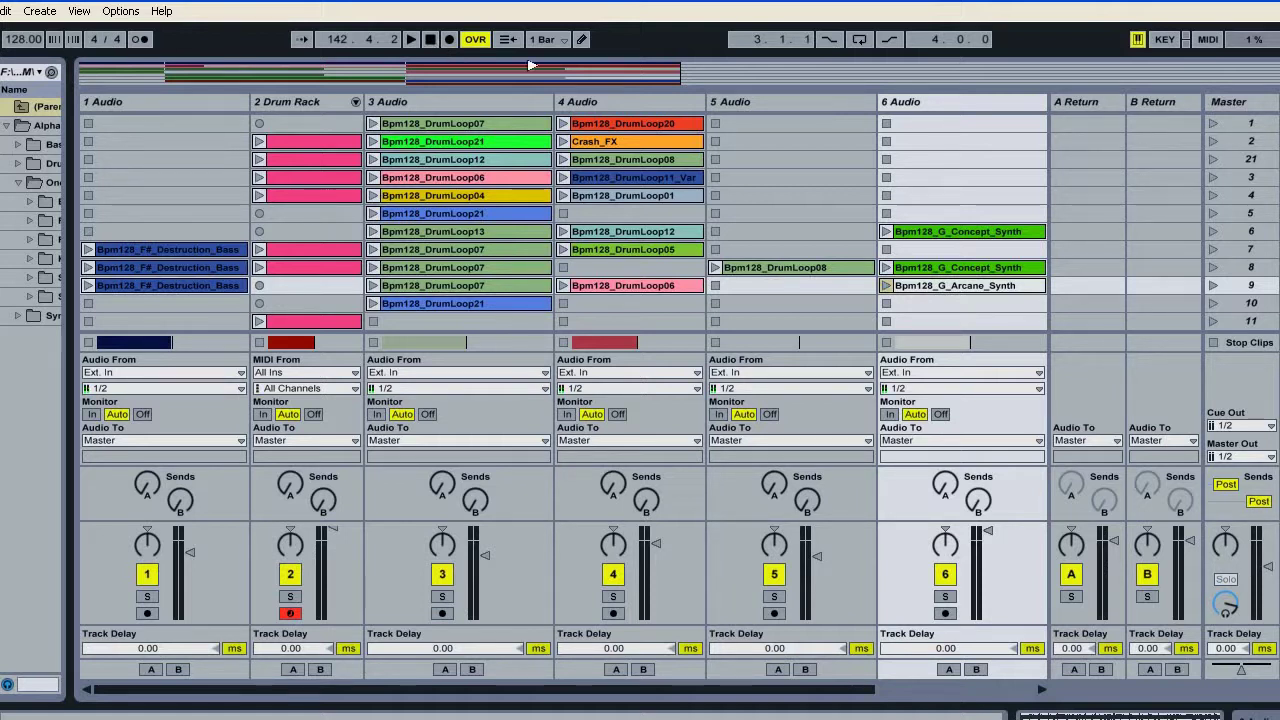
click(425, 38)
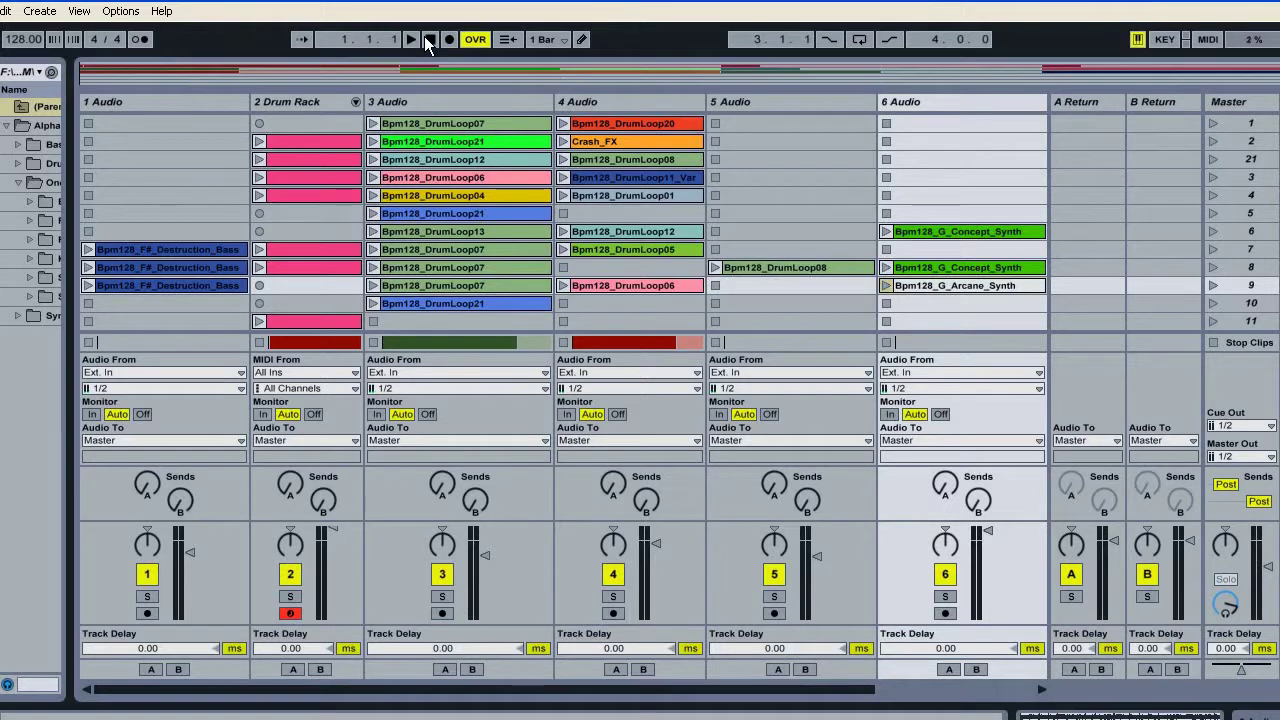